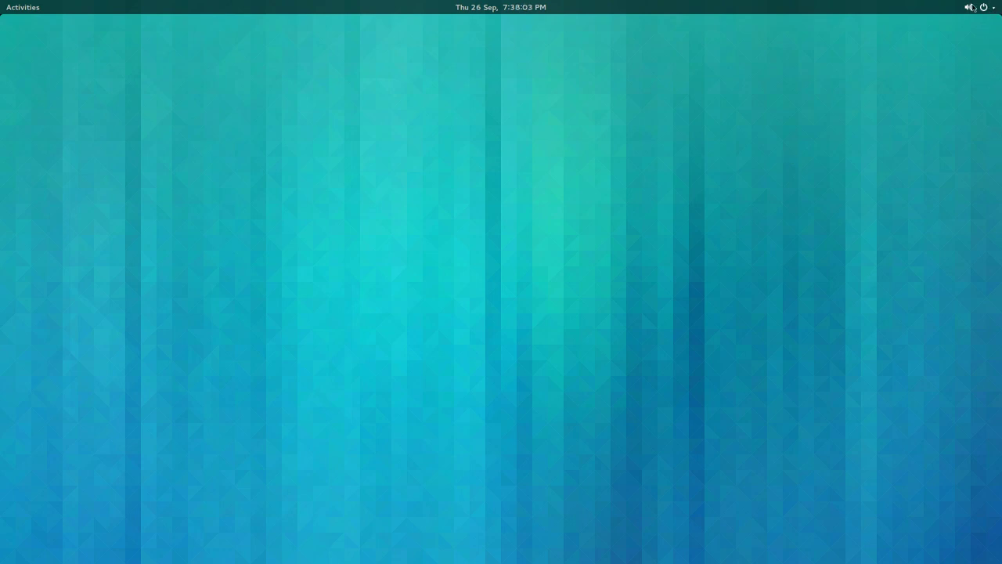
Step: Open the system status menu and inspect the log-out option under the user account entry
{"action": "scroll", "coordinate": [968, 7], "scroll_direction": "up", "scroll_amount": 5}
{"action": "left_click", "coordinate": [981, 10]}
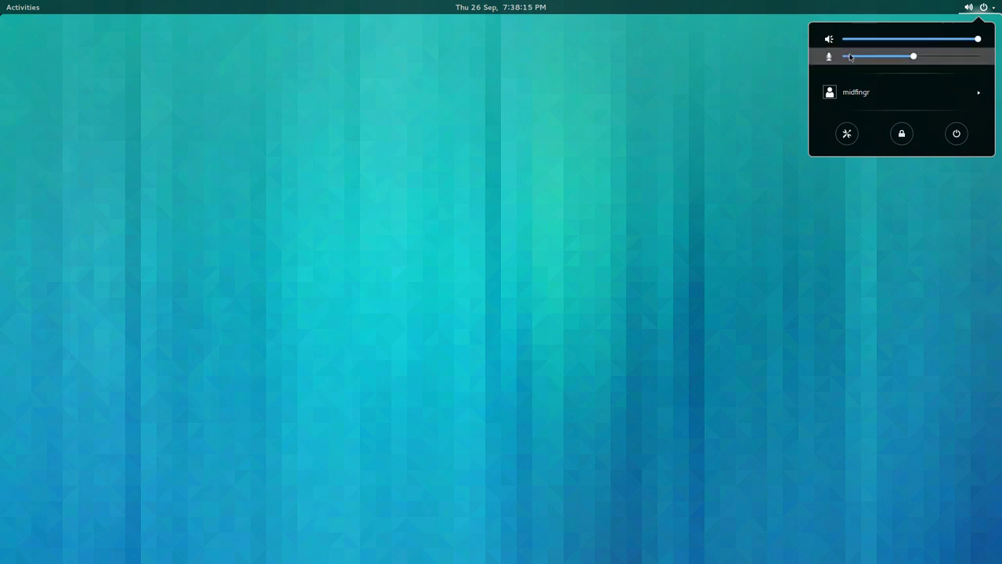
{"action": "left_click", "coordinate": [856, 93]}
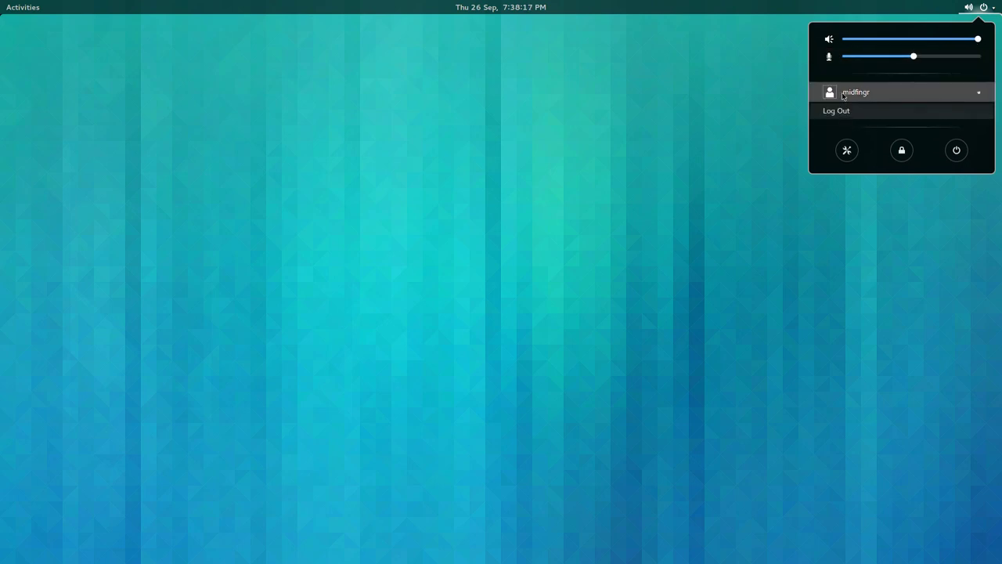
{"action": "left_click", "coordinate": [855, 92]}
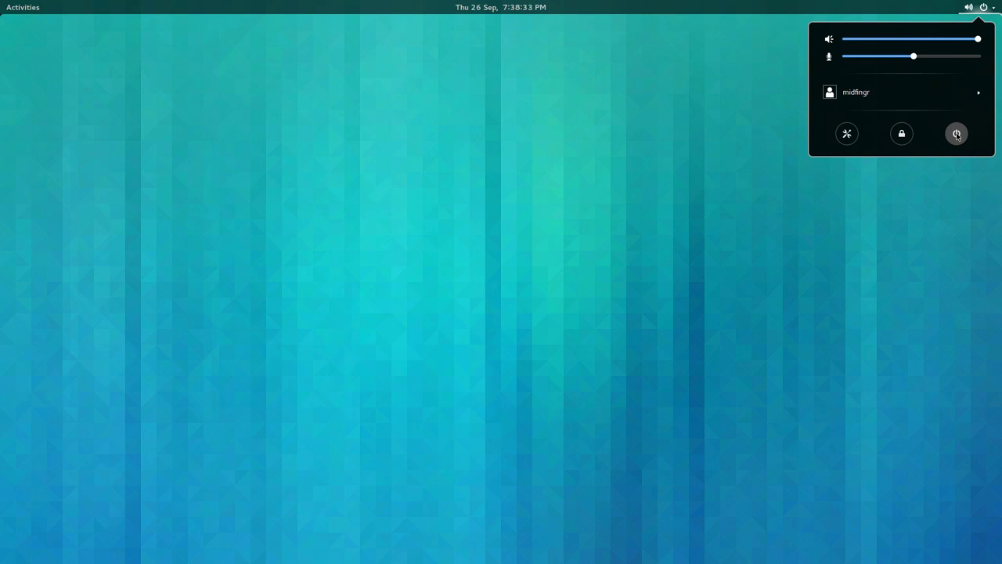
{"action": "left_click", "coordinate": [885, 95]}
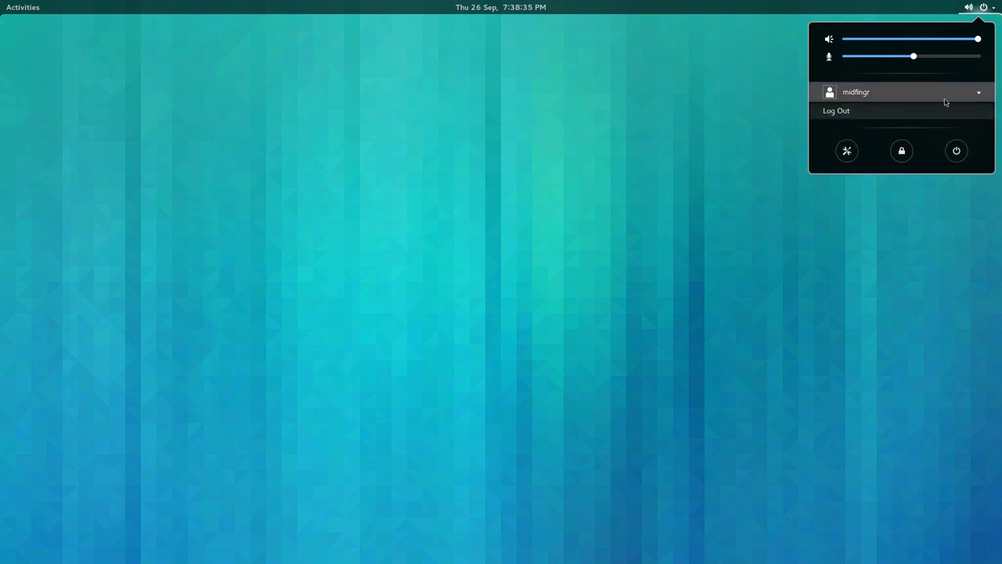
{"action": "left_click", "coordinate": [972, 96]}
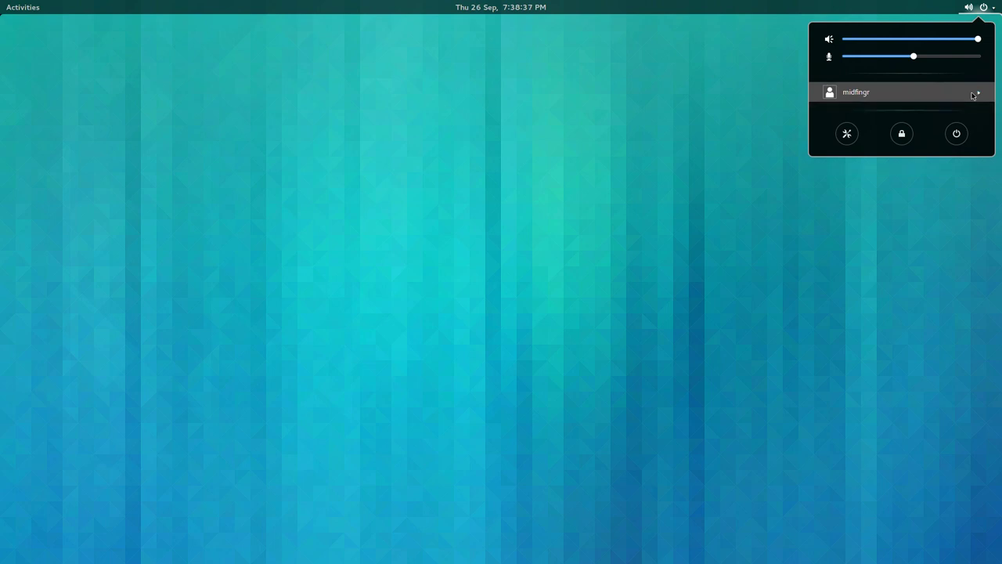
Step: Open the Displays settings and examine the mode options for the 24" monitor without applying any change
{"action": "left_click", "coordinate": [846, 133]}
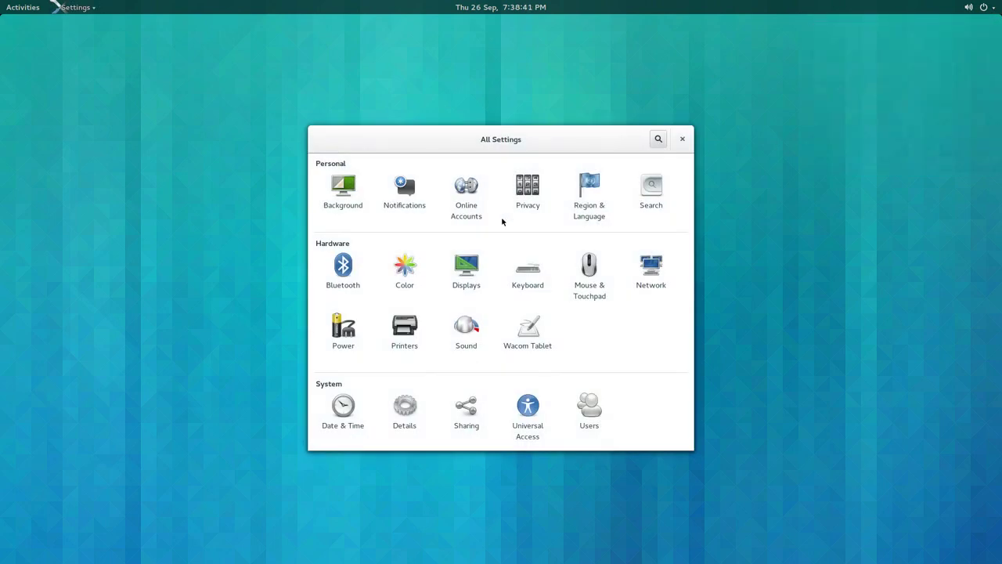
{"action": "left_click", "coordinate": [466, 281]}
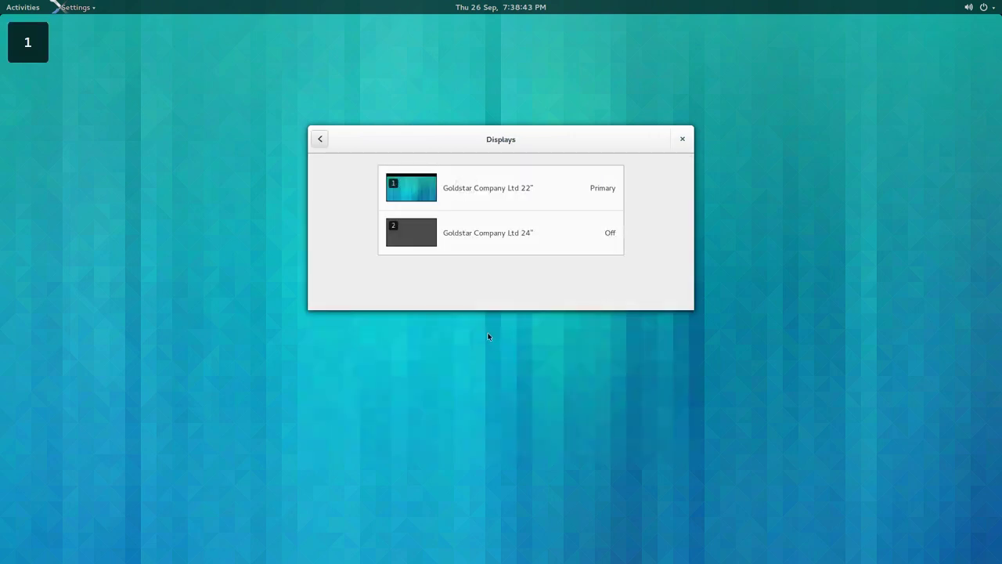
{"action": "left_click_drag", "start_coordinate": [501, 144], "coordinate": [490, 126]}
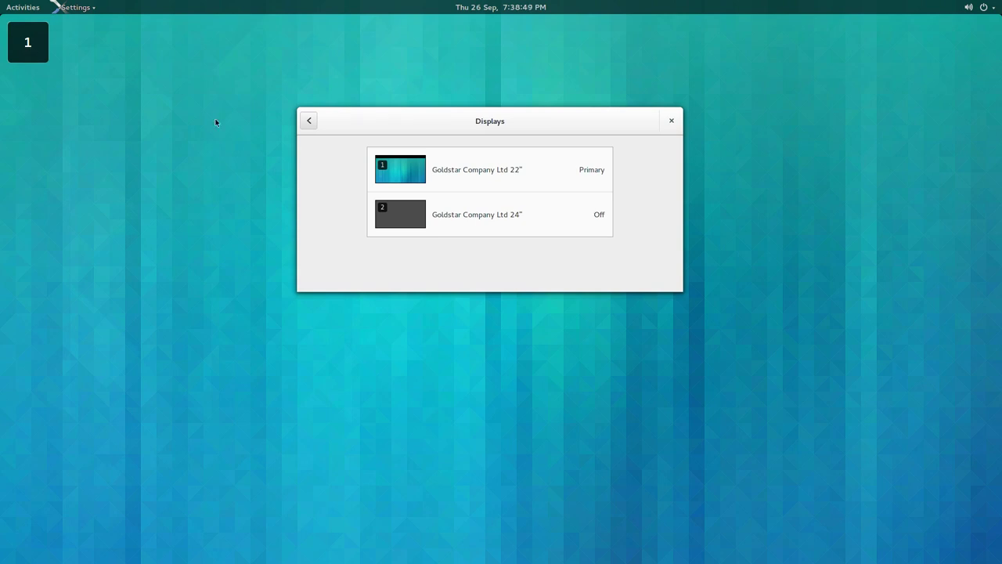
{"action": "left_click", "coordinate": [483, 224]}
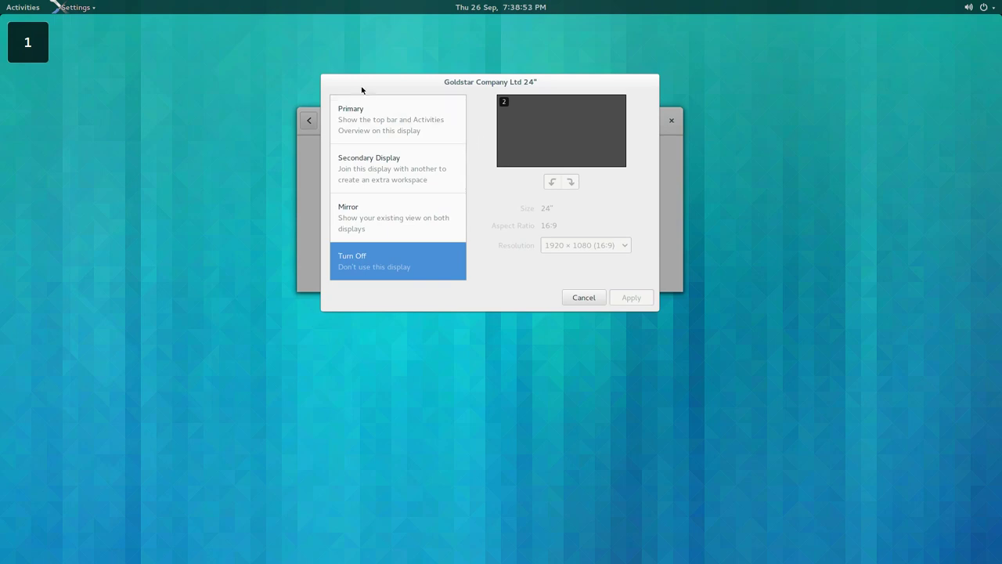
{"action": "mouse_move", "coordinate": [0, 0]}
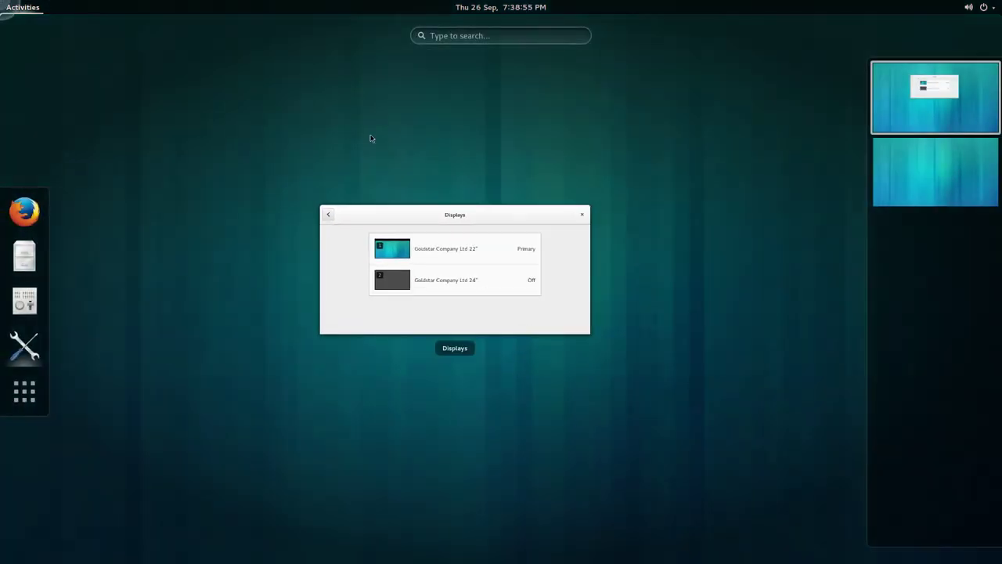
{"action": "left_click", "coordinate": [436, 211]}
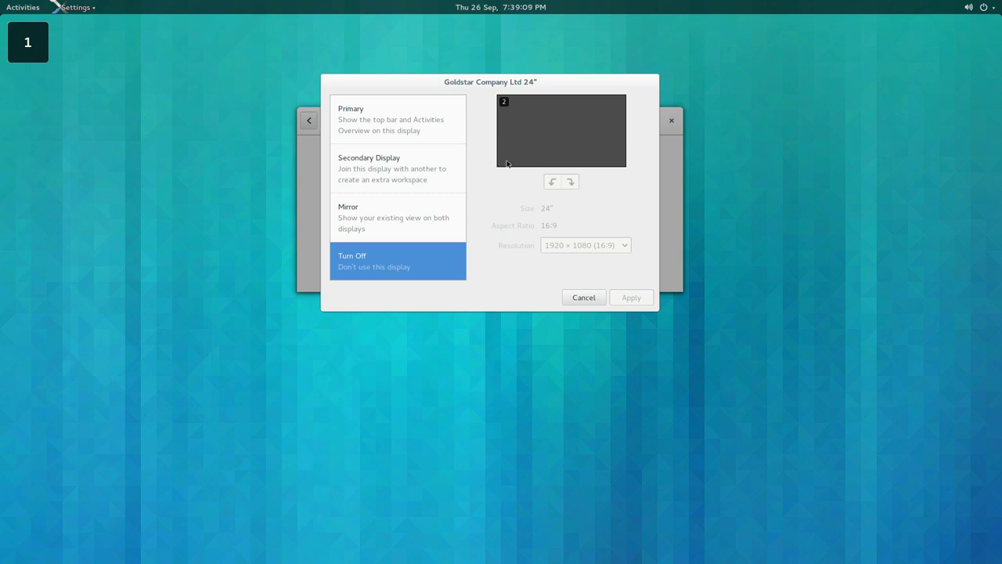
{"action": "left_click", "coordinate": [579, 297]}
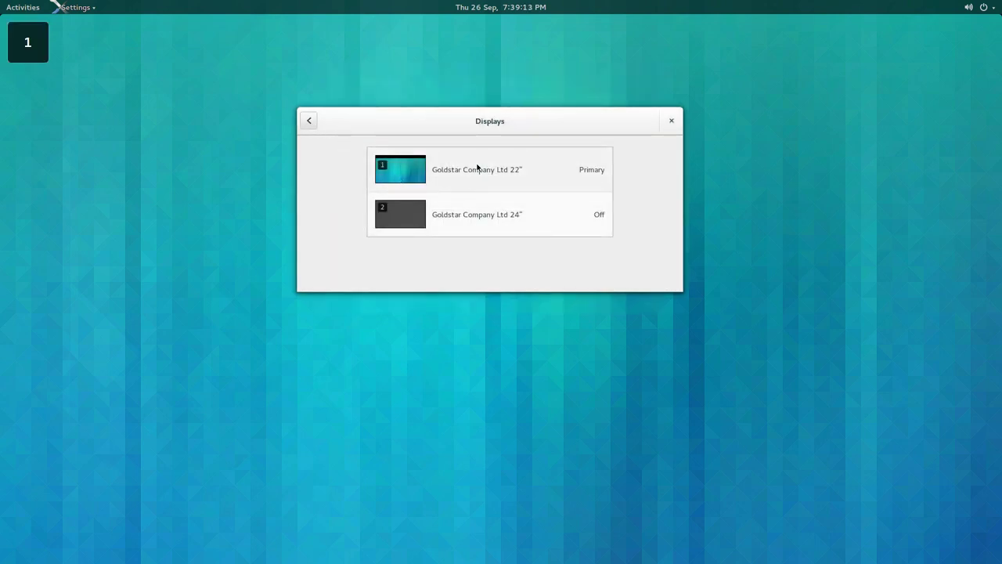
Step: Review the Power settings, including the blank screen choices, and return to the settings overview
{"action": "left_click", "coordinate": [308, 120]}
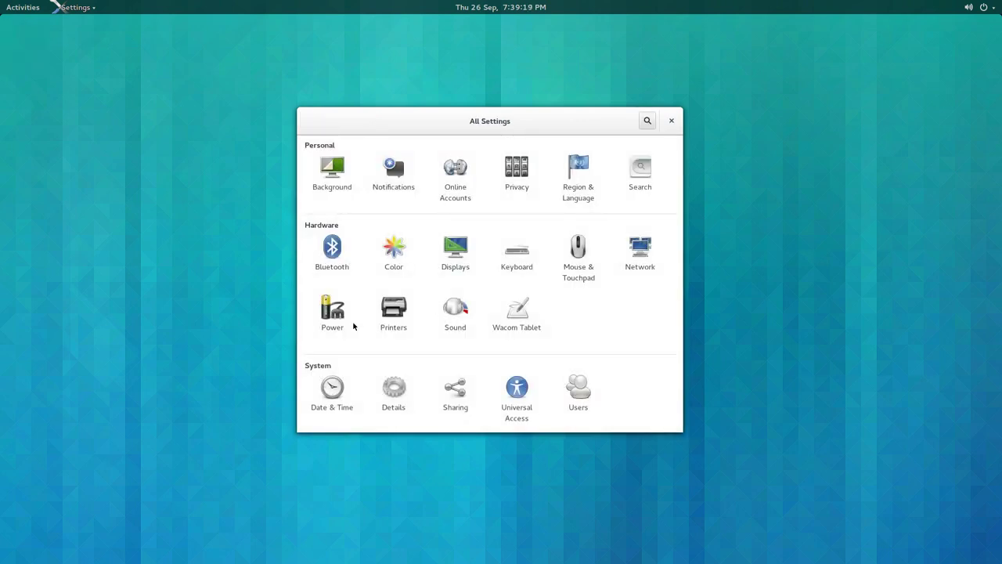
{"action": "left_click", "coordinate": [327, 320]}
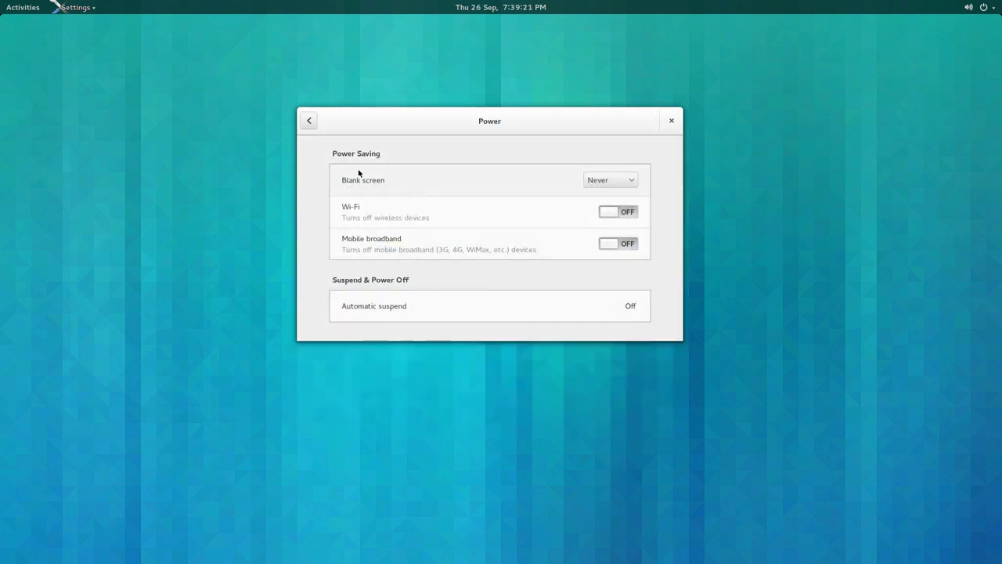
{"action": "left_click", "coordinate": [597, 187]}
{"action": "left_click", "coordinate": [597, 182]}
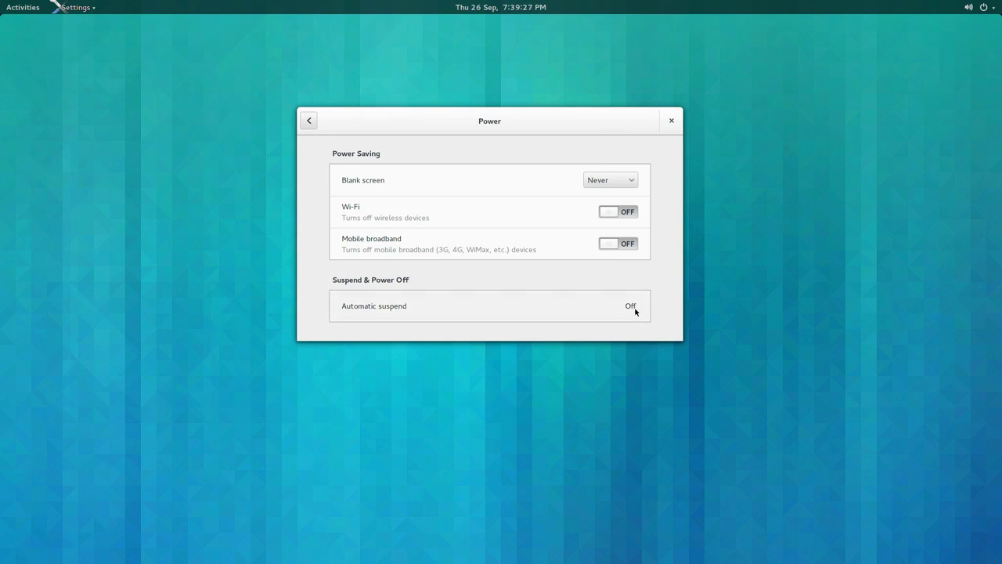
{"action": "left_click", "coordinate": [310, 122]}
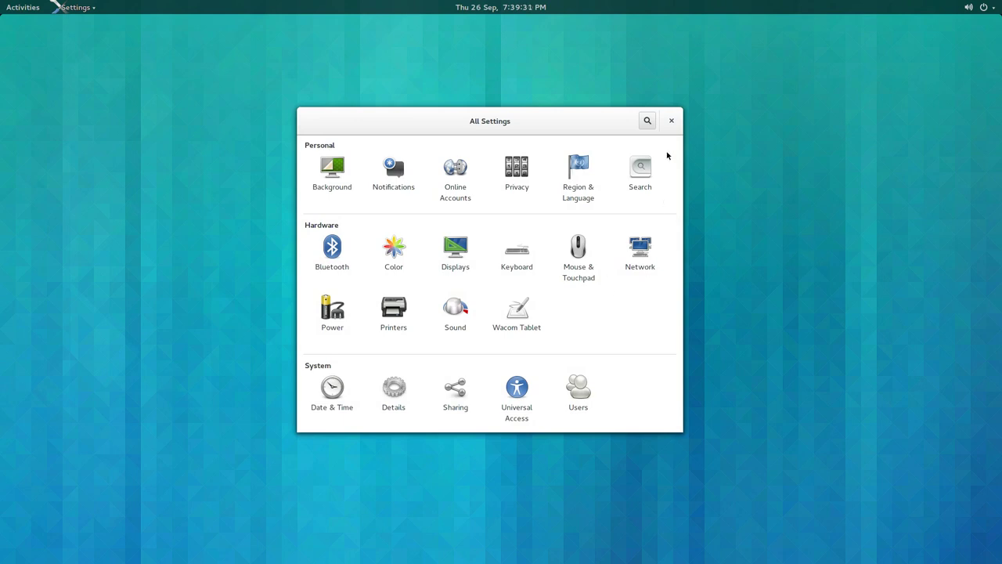
Step: Reposition the All Settings window, show and hide its search bar repeatedly, and close the window
{"action": "left_click_drag", "start_coordinate": [405, 122], "coordinate": [397, 108]}
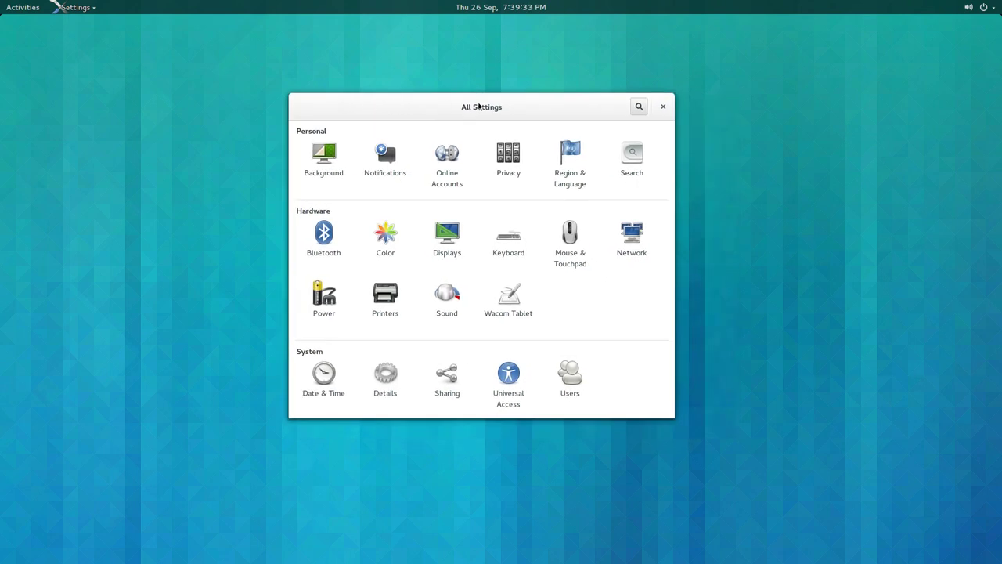
{"action": "left_click", "coordinate": [639, 106]}
{"action": "left_click", "coordinate": [639, 106]}
{"action": "left_click", "coordinate": [639, 106]}
{"action": "left_click", "coordinate": [638, 108]}
{"action": "left_click", "coordinate": [637, 110]}
{"action": "left_click", "coordinate": [637, 109]}
{"action": "left_click", "coordinate": [662, 107]}
Step: Open the Files application at the home folder and move its window to inspect the header bar
{"action": "mouse_move", "coordinate": [1, 1]}
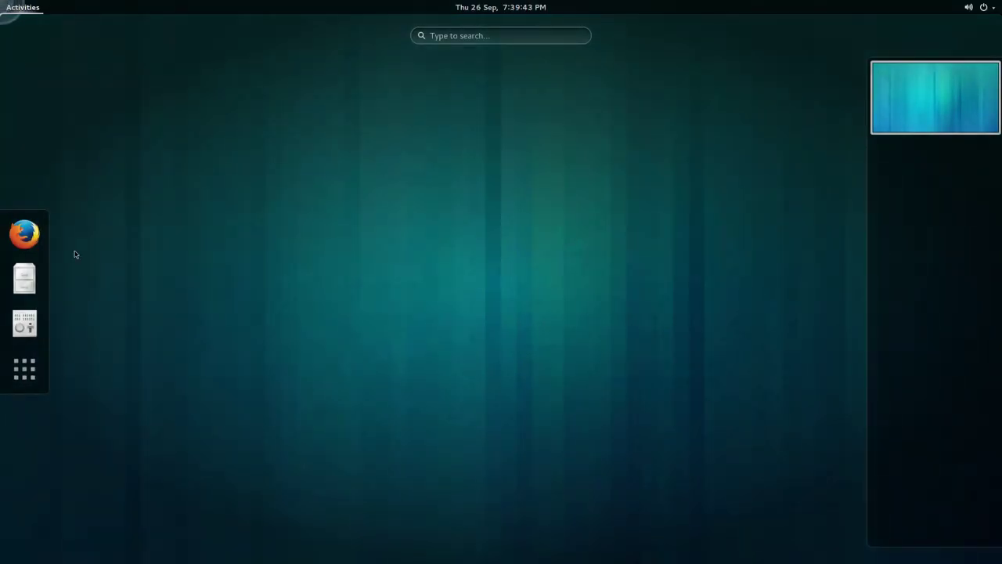
{"action": "left_click", "coordinate": [29, 274]}
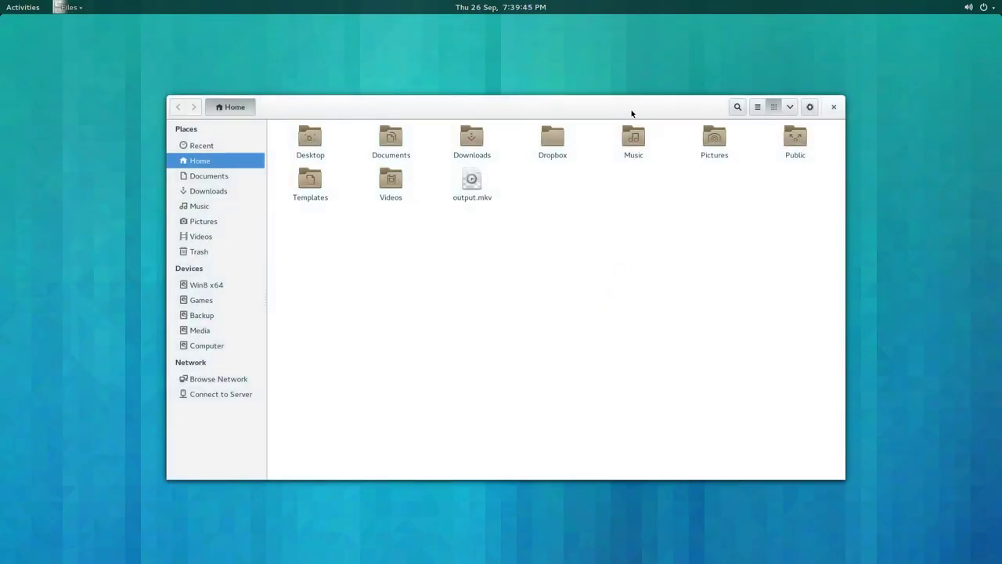
{"action": "left_click_drag", "start_coordinate": [631, 112], "coordinate": [608, 83]}
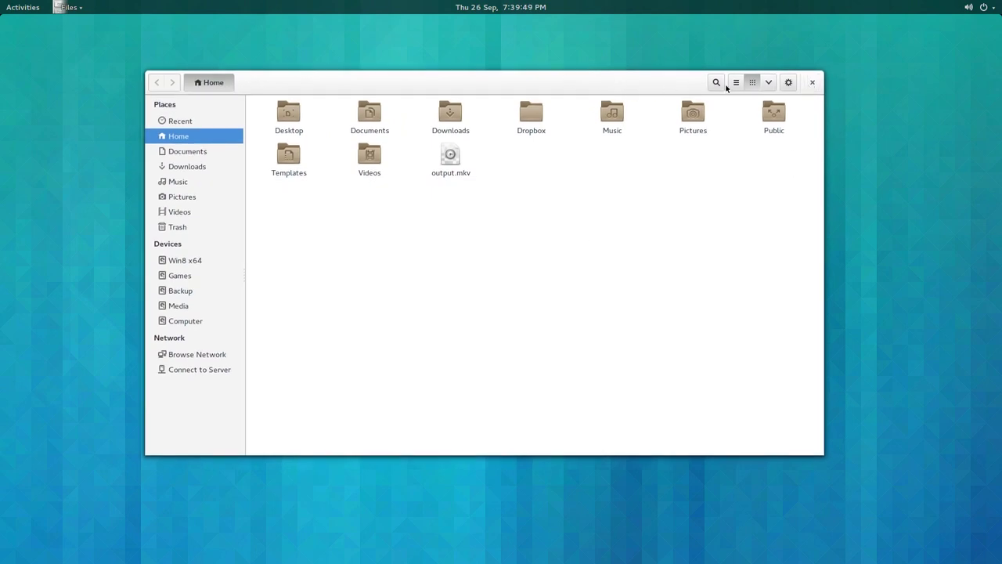
Step: Open Firefox and move its window to inspect the title bar, and close both Firefox and Files
{"action": "mouse_move", "coordinate": [1, 1]}
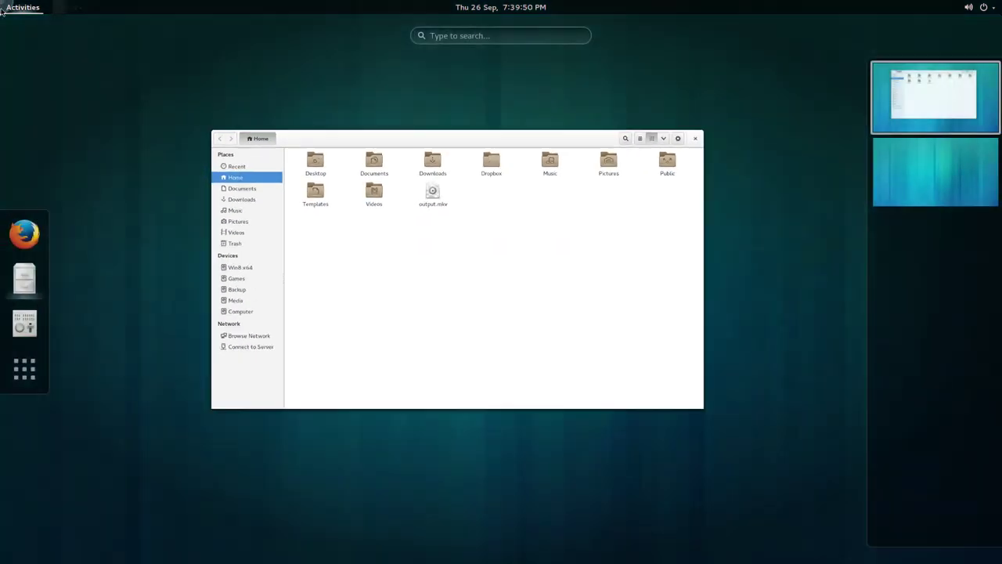
{"action": "left_click", "coordinate": [23, 228]}
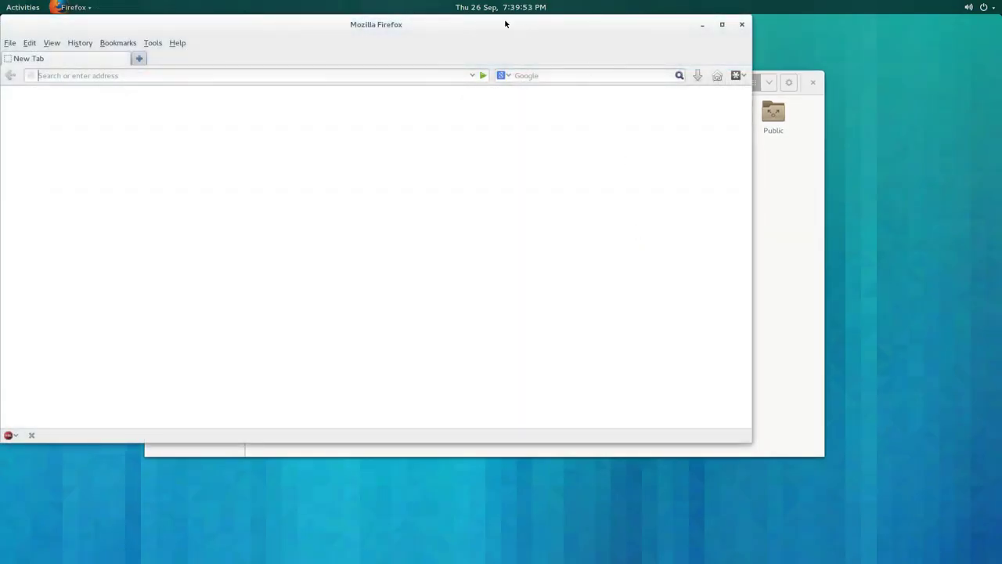
{"action": "left_click_drag", "start_coordinate": [505, 24], "coordinate": [616, 54]}
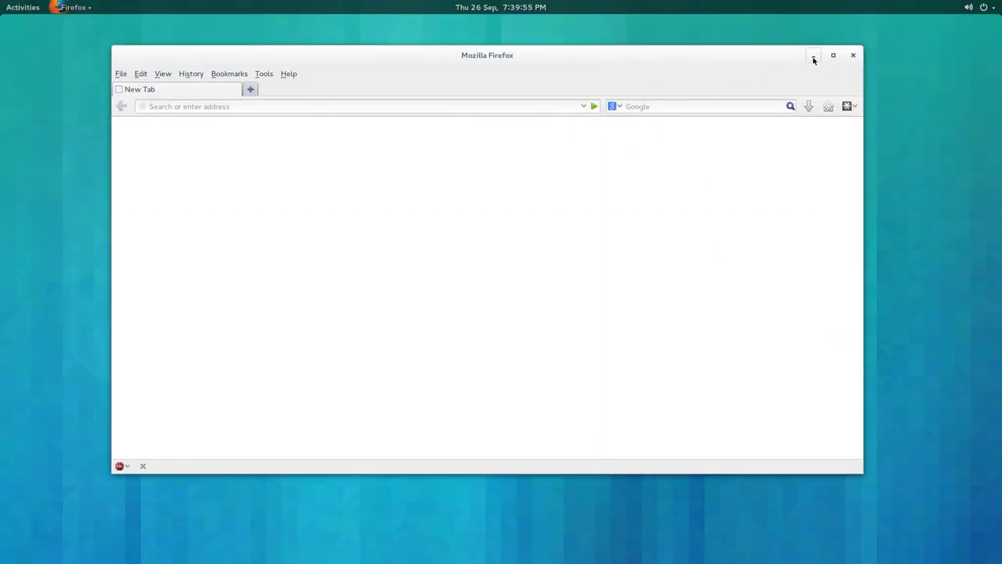
{"action": "left_click", "coordinate": [853, 55]}
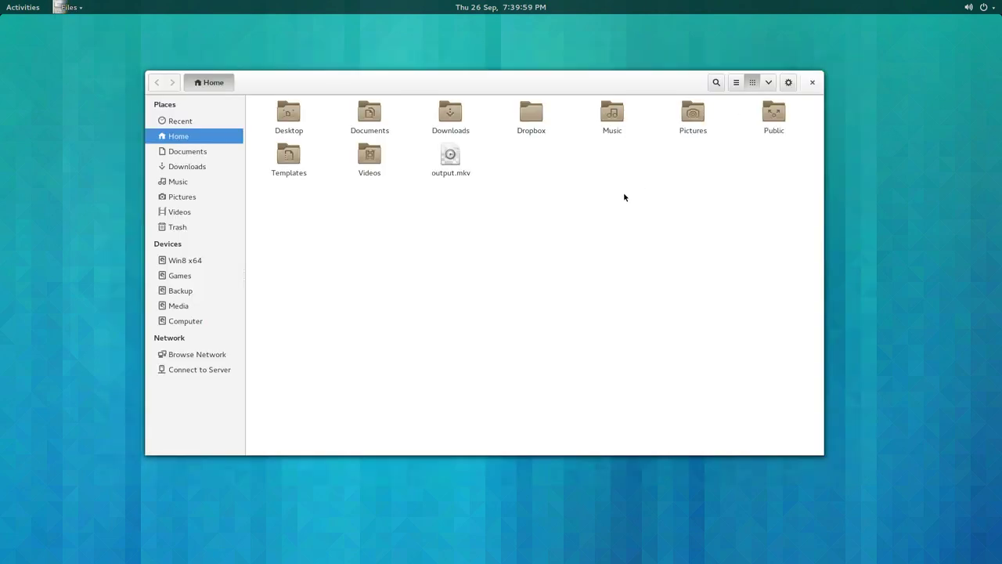
{"action": "left_click", "coordinate": [812, 83]}
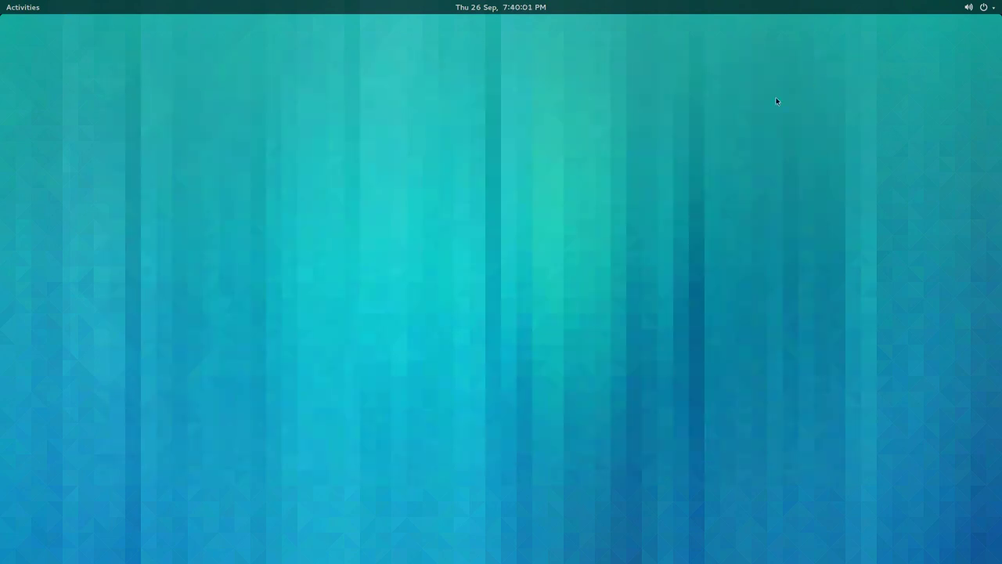
Step: Open Tweak Tool and review its Appearance, Desktop and Extensions pages
{"action": "mouse_move", "coordinate": [2, 1]}
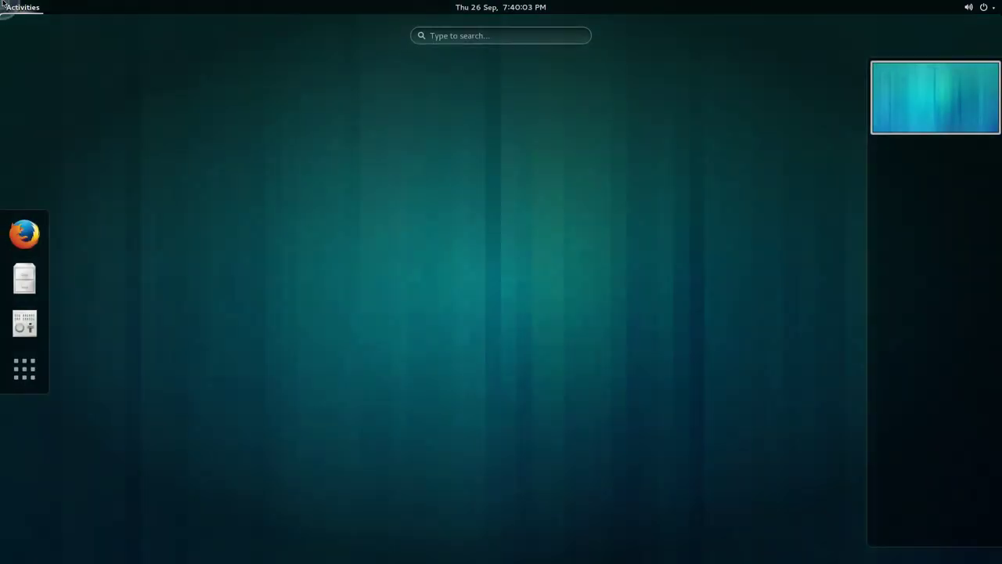
{"action": "left_click", "coordinate": [24, 324]}
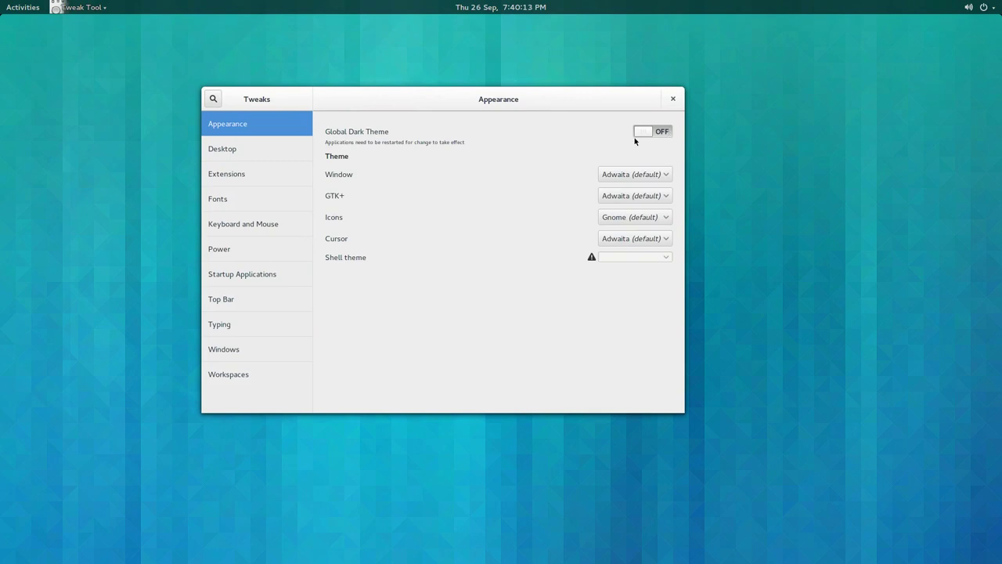
{"action": "left_click", "coordinate": [253, 151]}
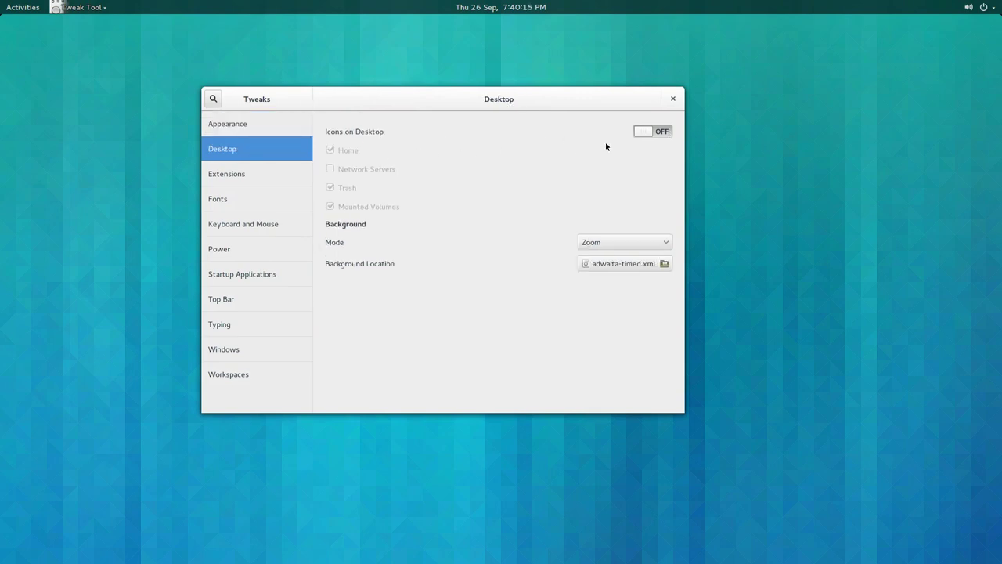
{"action": "left_click", "coordinate": [244, 185]}
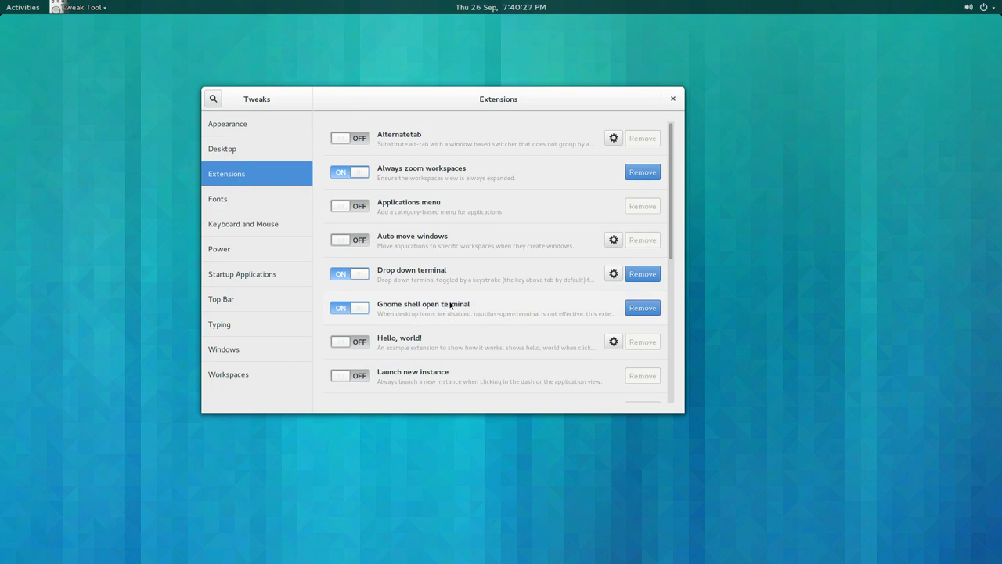
Step: Move the Tweaks window aside, open a terminal from the desktop background's context menu, and close the terminal
{"action": "left_click_drag", "start_coordinate": [523, 89], "coordinate": [415, 45]}
{"action": "right_click", "coordinate": [679, 167]}
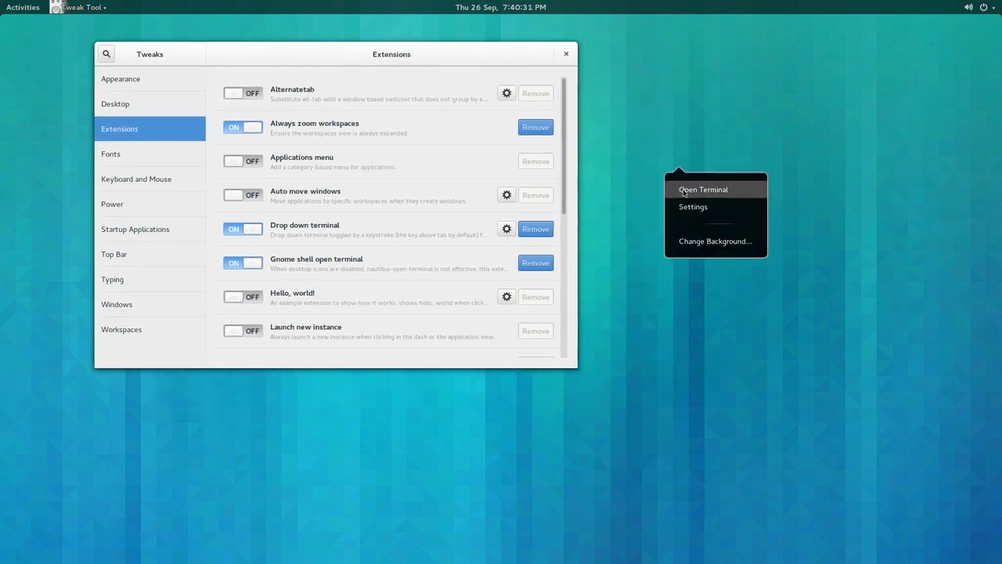
{"action": "left_click", "coordinate": [685, 190]}
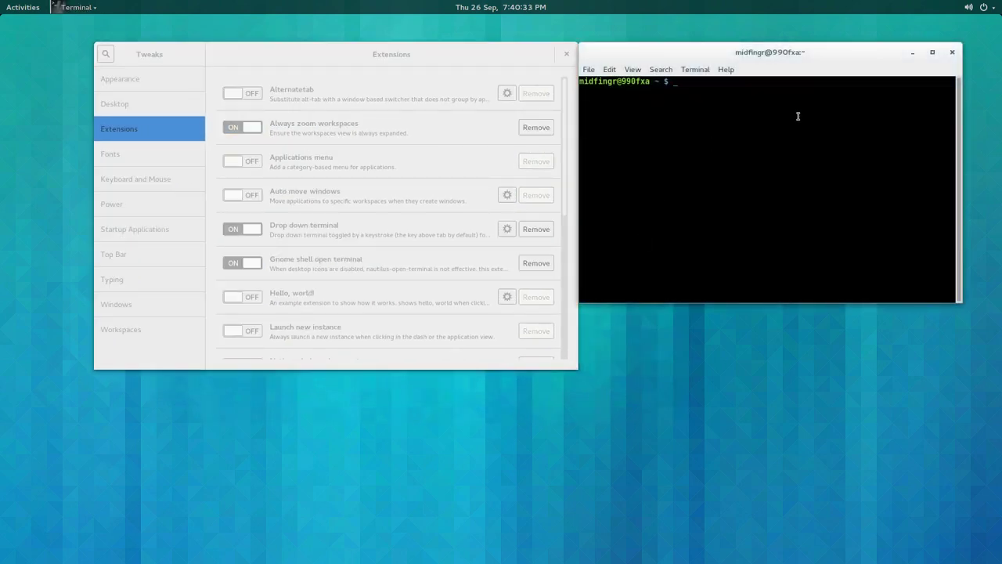
{"action": "left_click_drag", "start_coordinate": [844, 56], "coordinate": [801, 85]}
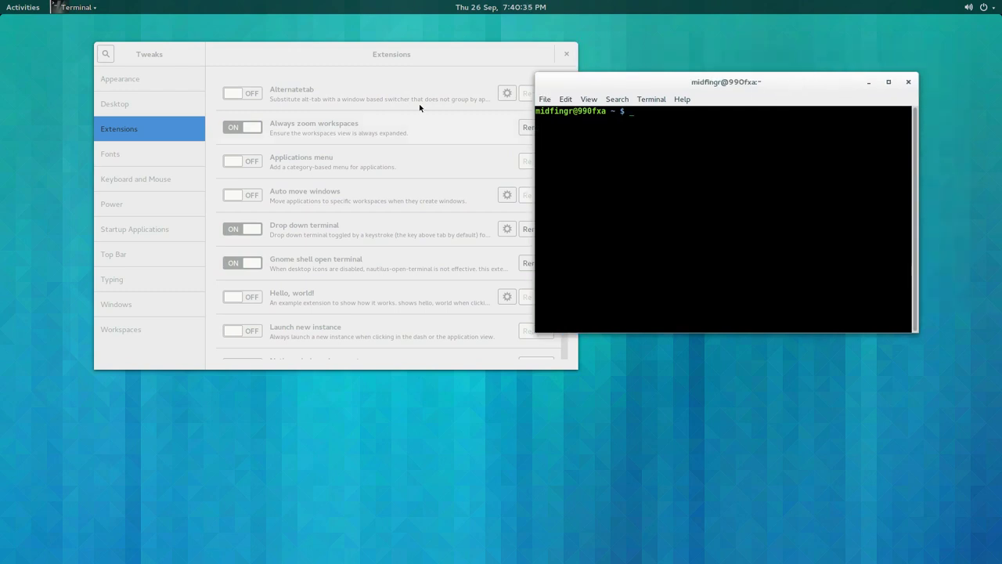
{"action": "left_click", "coordinate": [908, 81]}
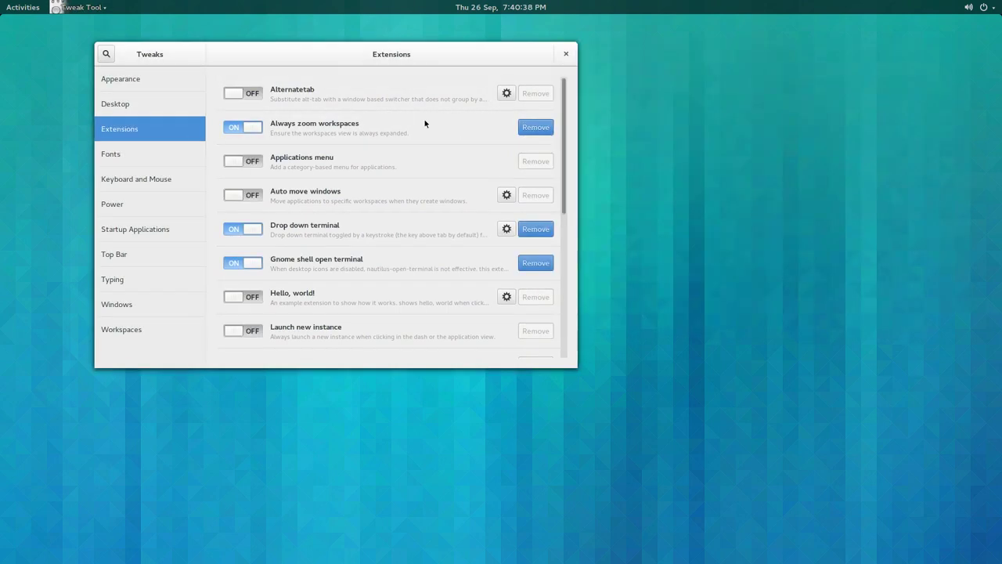
Step: Show the Desktop page in Tweaks and open the Files application at the home folder
{"action": "left_click", "coordinate": [138, 106]}
{"action": "left_click", "coordinate": [22, 8]}
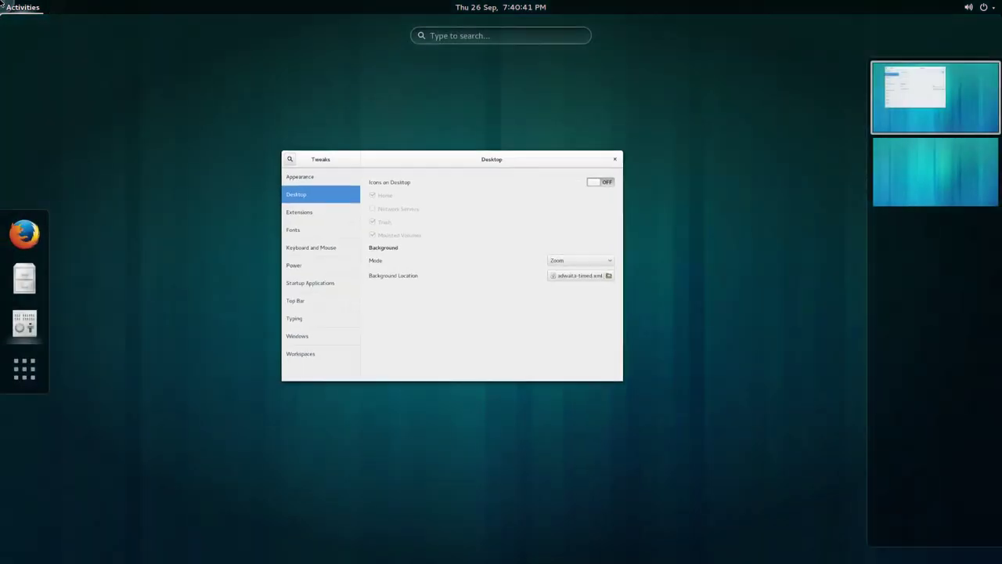
{"action": "left_click", "coordinate": [23, 279]}
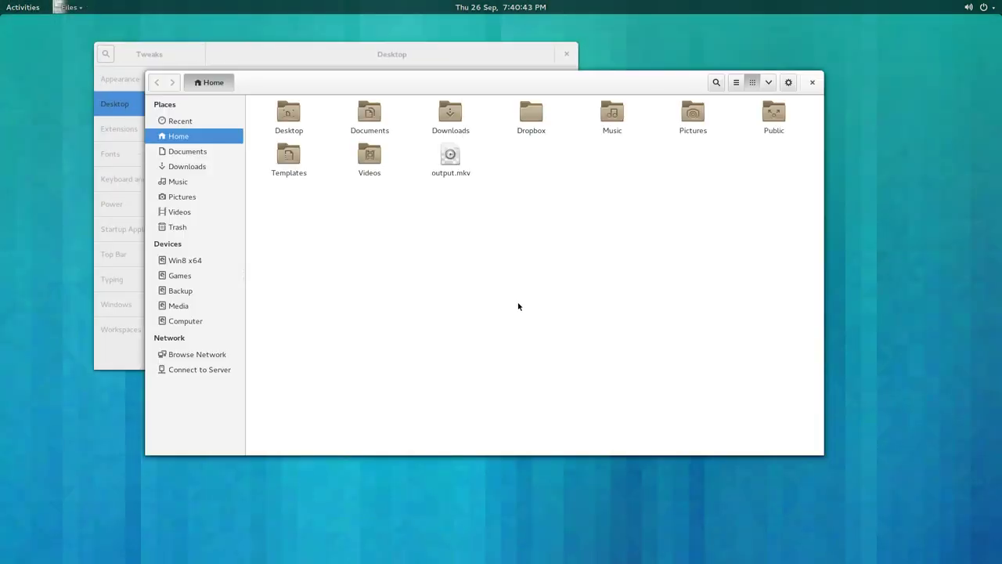
Step: Show the context menu for the home folder's empty area, dismiss it, and close the Files window
{"action": "right_click", "coordinate": [490, 269]}
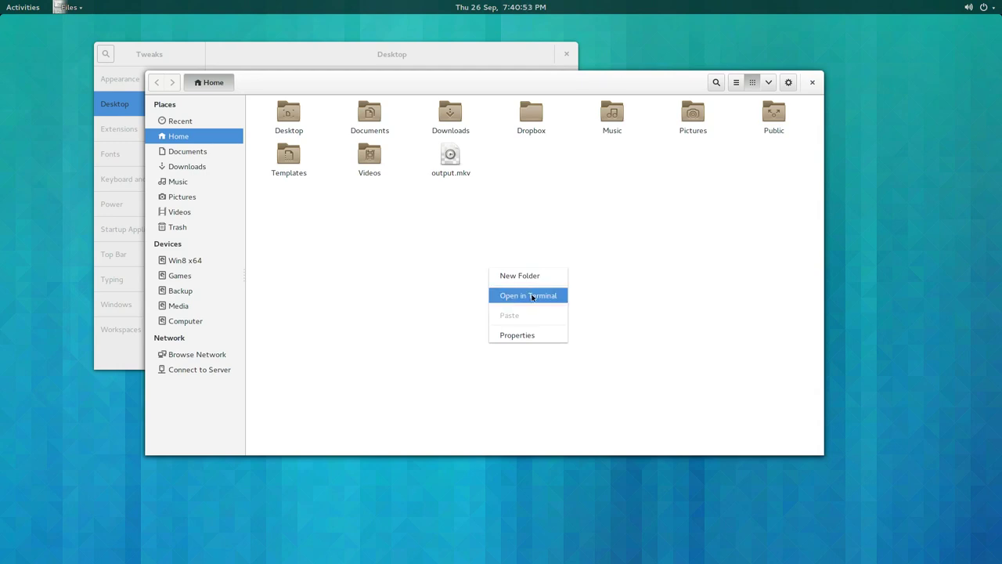
{"action": "left_click", "coordinate": [704, 273]}
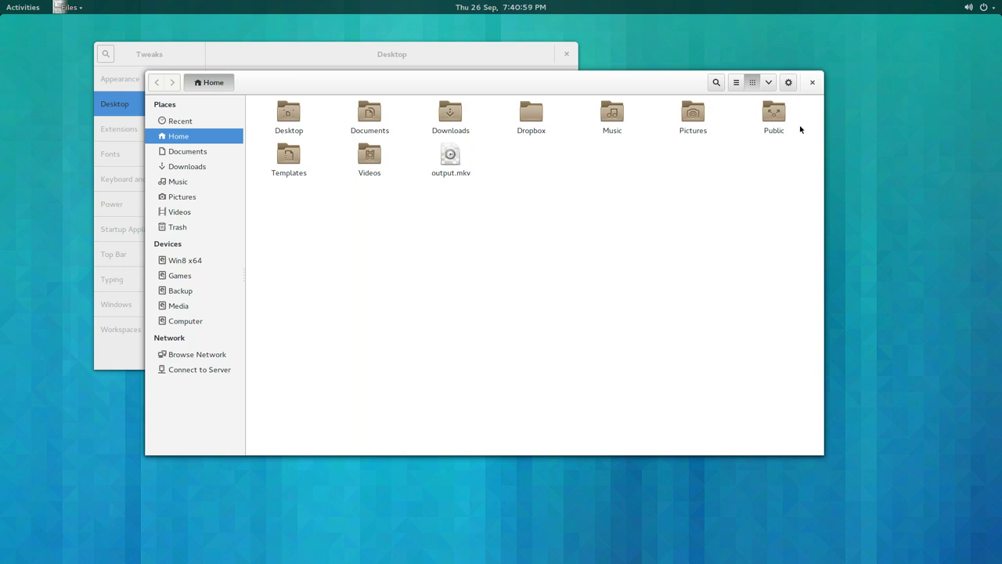
{"action": "left_click", "coordinate": [812, 83]}
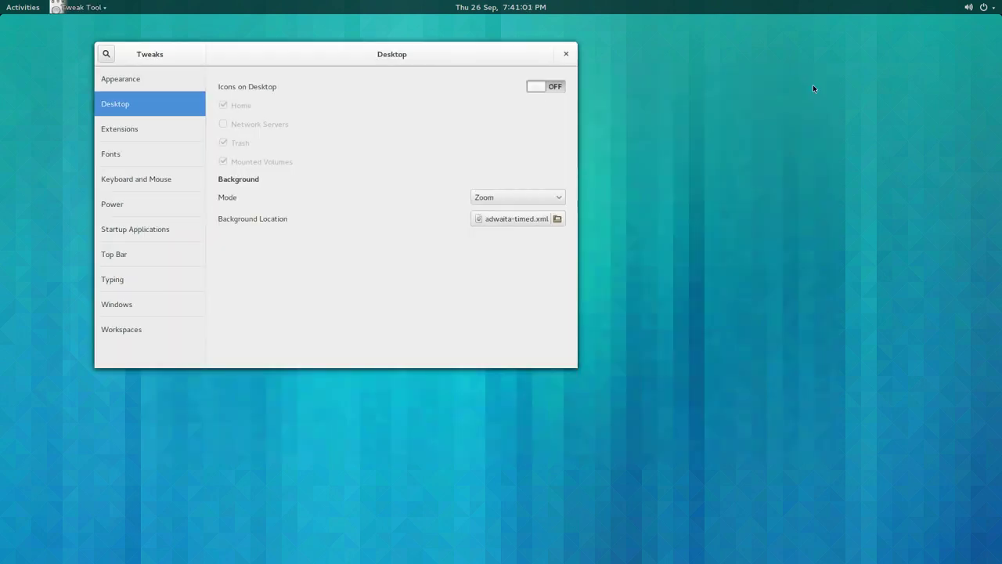
Step: Review the Fonts, Keyboard and Mouse, and Power pages in Tweaks, including the Power Button Action choices
{"action": "left_click", "coordinate": [149, 161]}
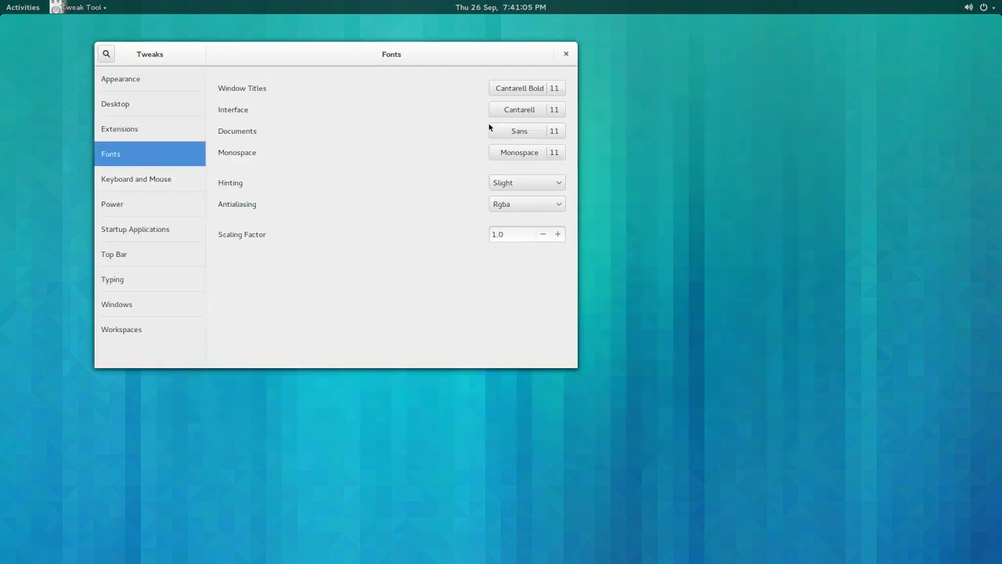
{"action": "left_click", "coordinate": [173, 184]}
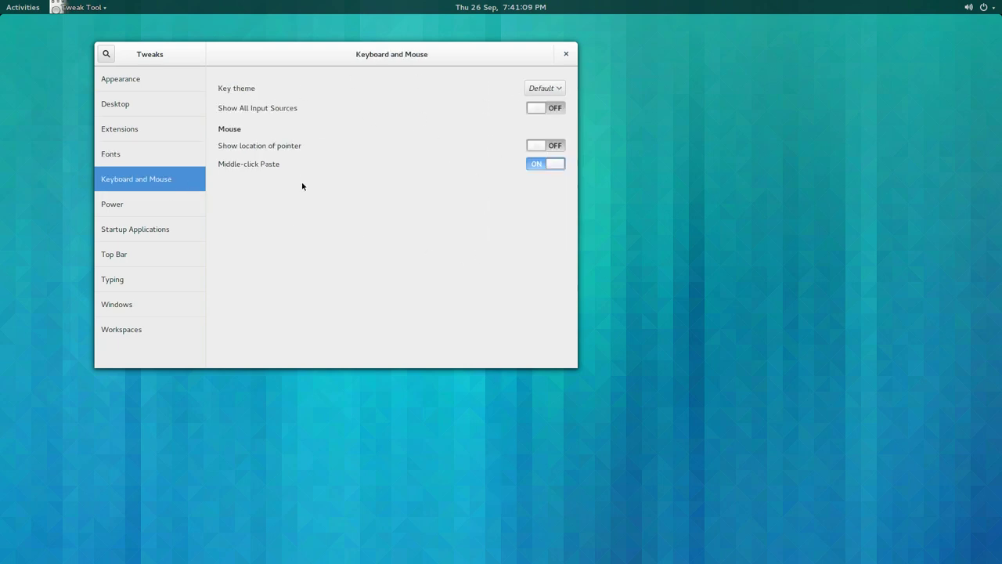
{"action": "left_click", "coordinate": [159, 202]}
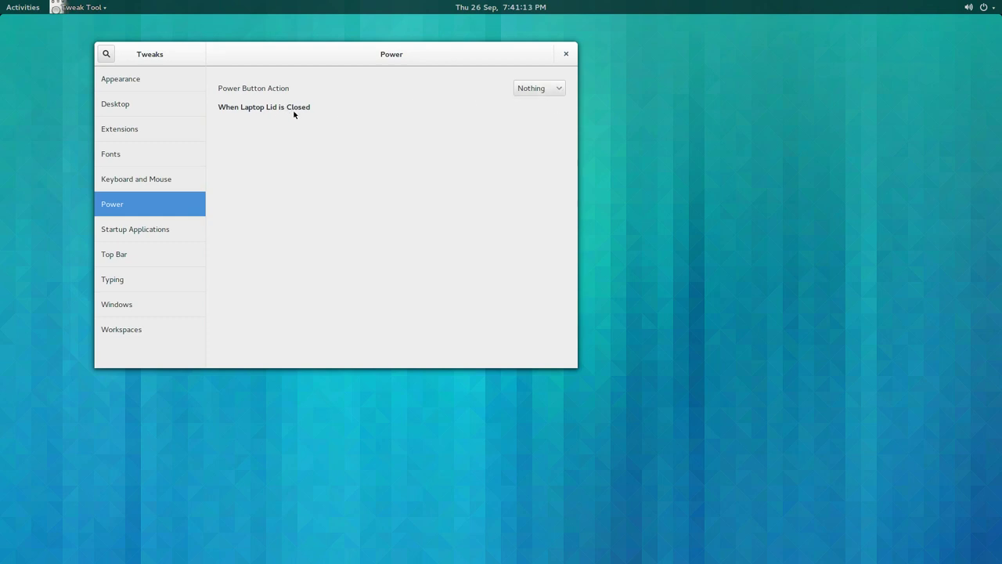
{"action": "left_click", "coordinate": [544, 88]}
{"action": "left_click", "coordinate": [546, 94]}
Step: Review the Startup Applications, Top Bar, Typing and Windows pages in Tweaks
{"action": "left_click", "coordinate": [119, 227]}
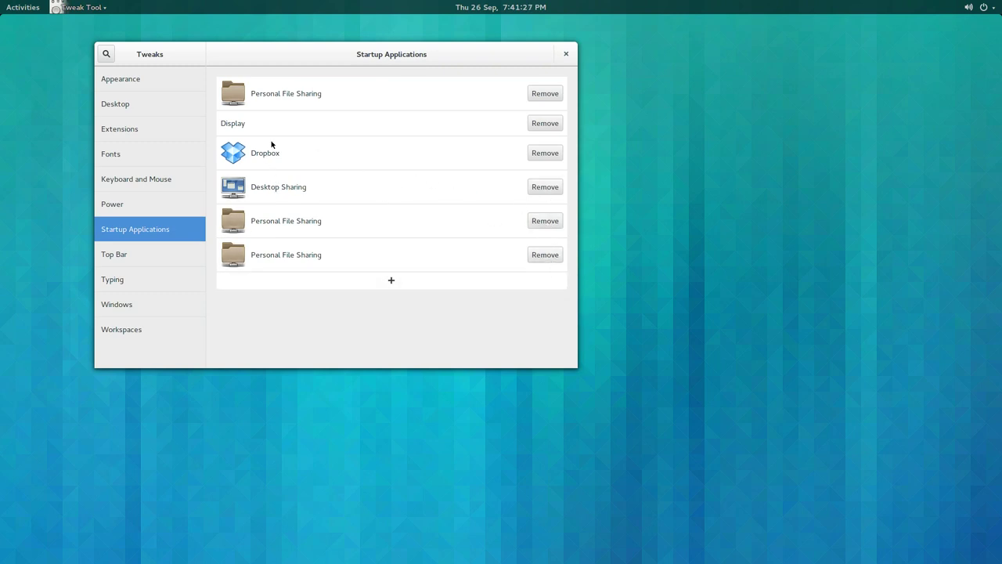
{"action": "left_click", "coordinate": [123, 256]}
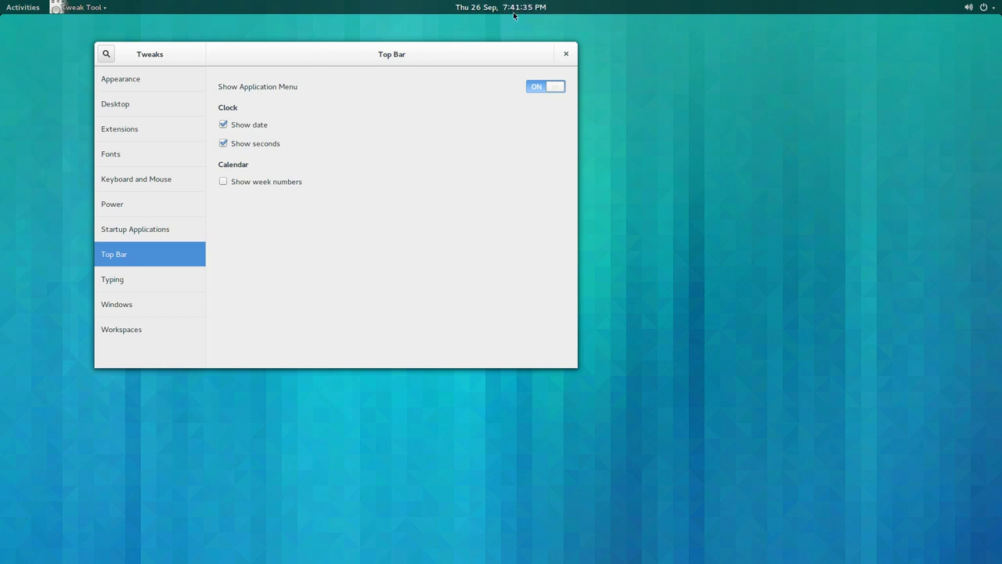
{"action": "left_click", "coordinate": [152, 285]}
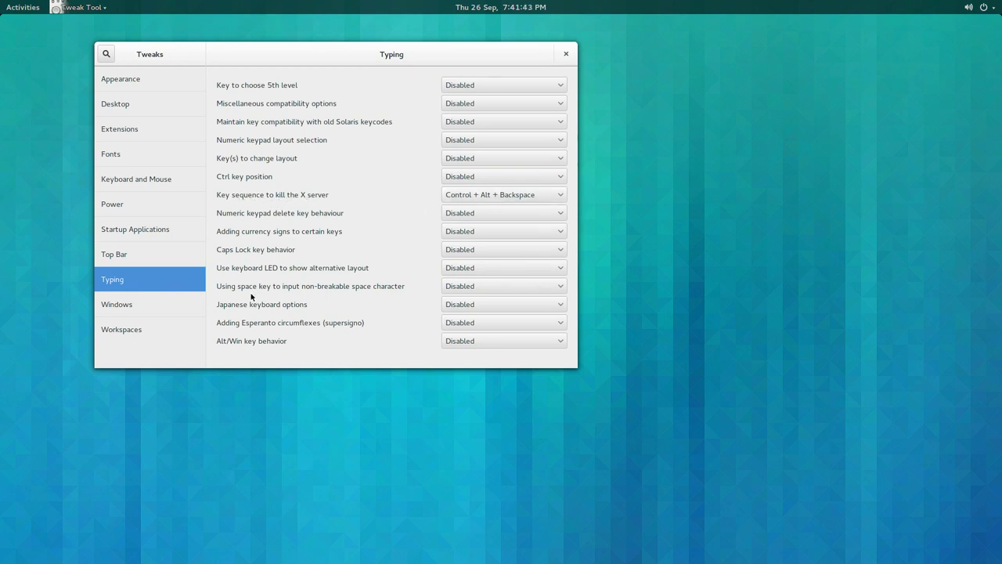
{"action": "left_click", "coordinate": [148, 307]}
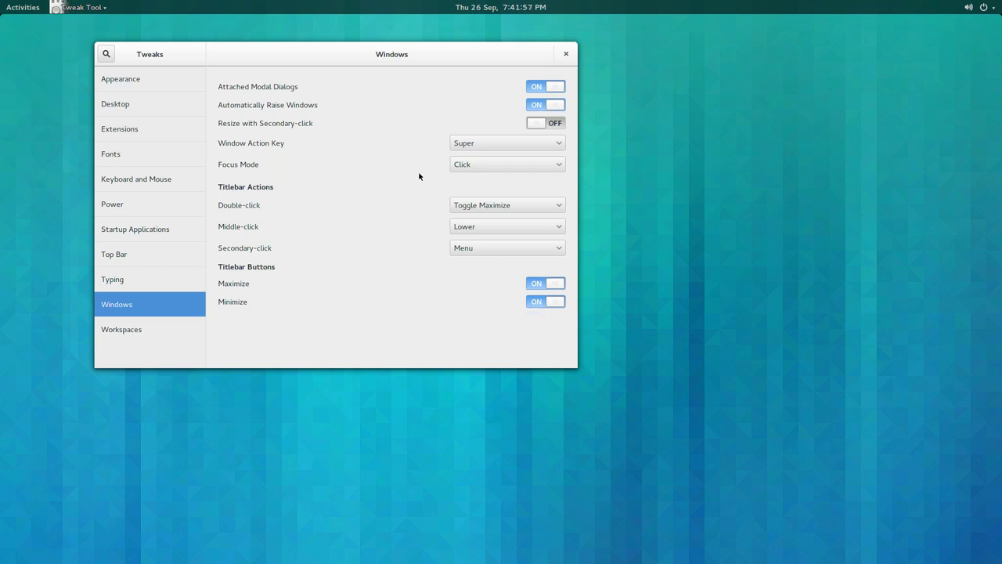
Step: Move the Tweaks window slightly, show the Workspaces page, and close Tweaks
{"action": "left_click_drag", "start_coordinate": [396, 65], "coordinate": [430, 62]}
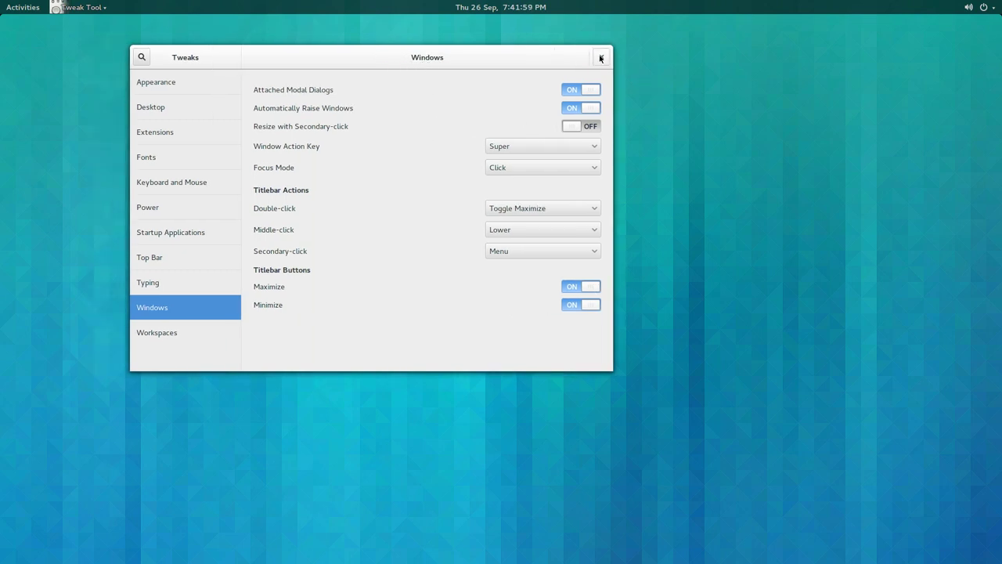
{"action": "left_click", "coordinate": [195, 337]}
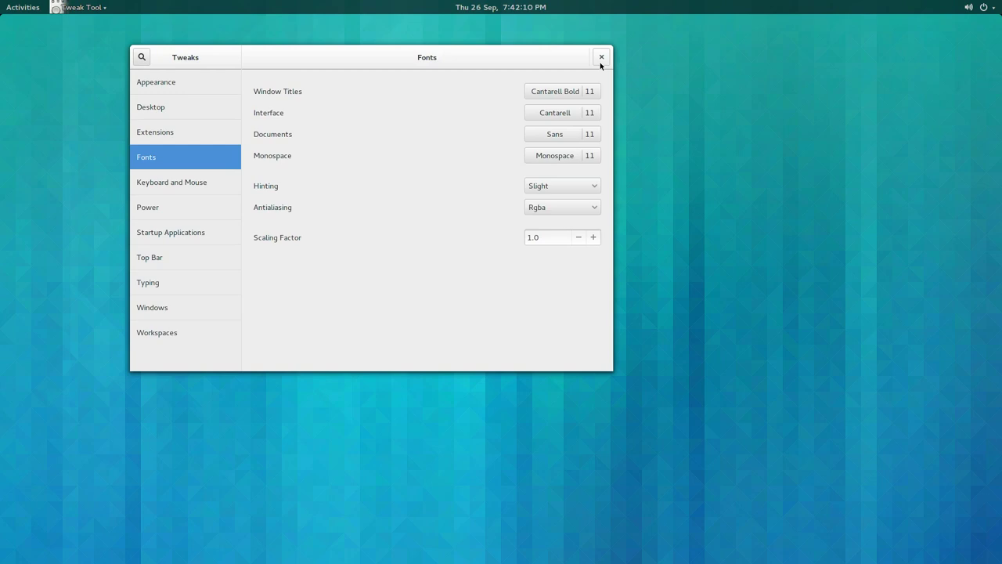
{"action": "left_click", "coordinate": [600, 57]}
Step: Open the applications overview, list all installed applications, and look through both pages of the grid
{"action": "mouse_move", "coordinate": [0, 0]}
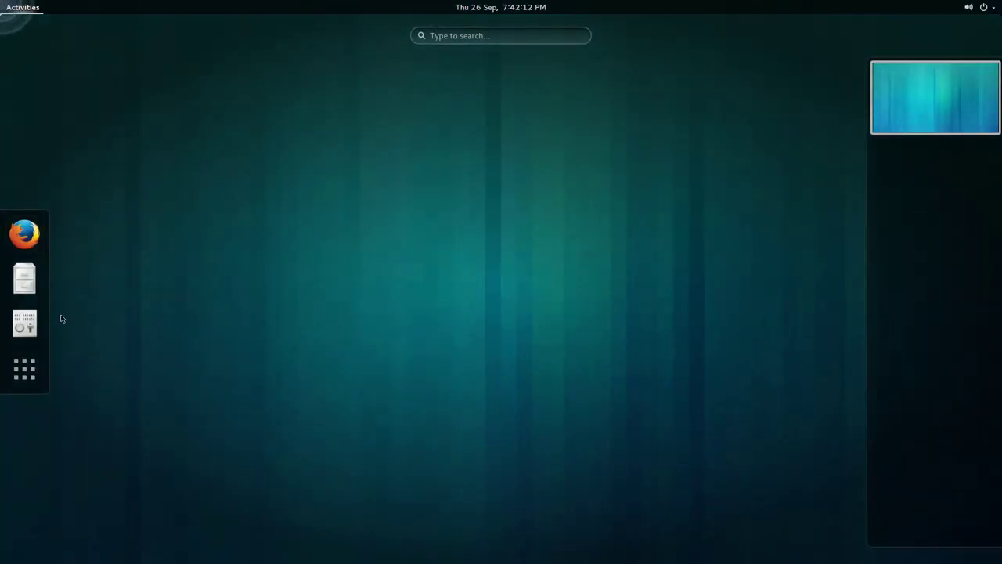
{"action": "left_click", "coordinate": [24, 369]}
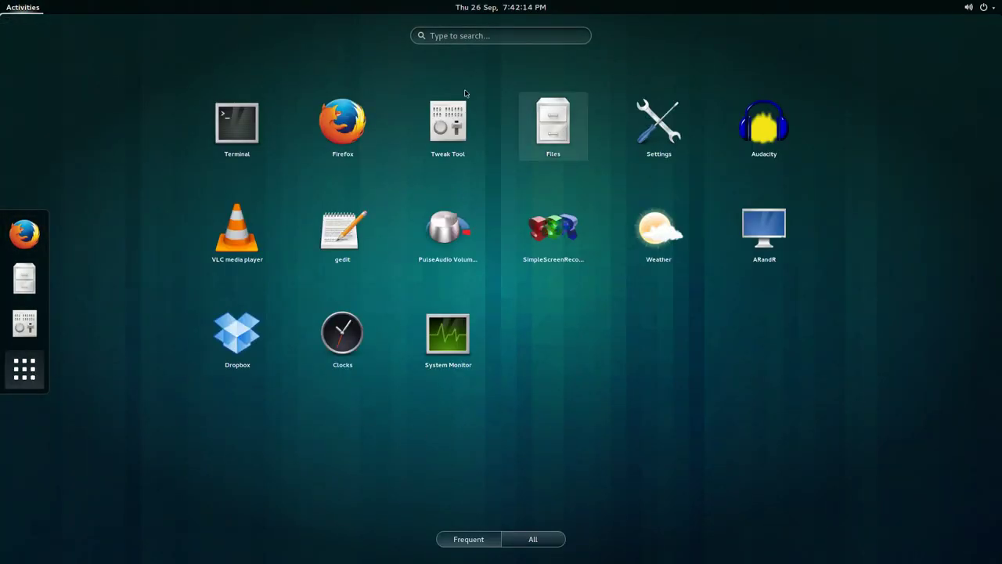
{"action": "left_click", "coordinate": [526, 539]}
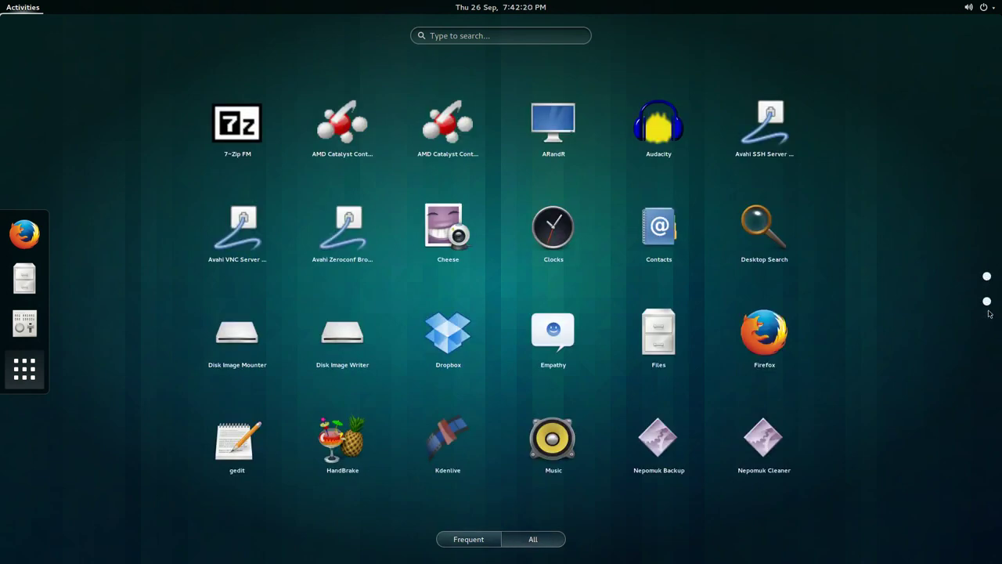
{"action": "left_click", "coordinate": [987, 301]}
{"action": "left_click", "coordinate": [988, 281]}
{"action": "left_click", "coordinate": [987, 301]}
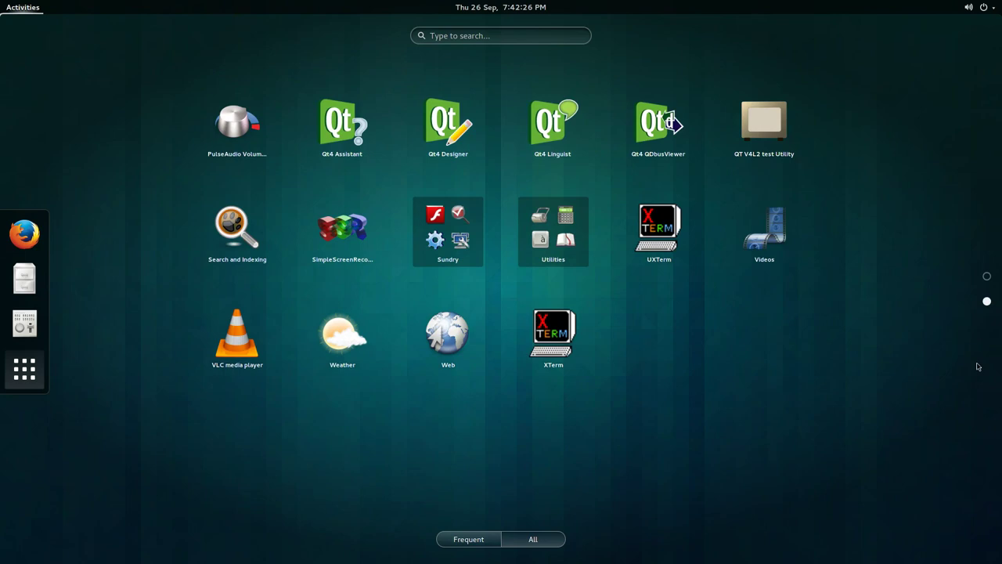
{"action": "left_click", "coordinate": [988, 280]}
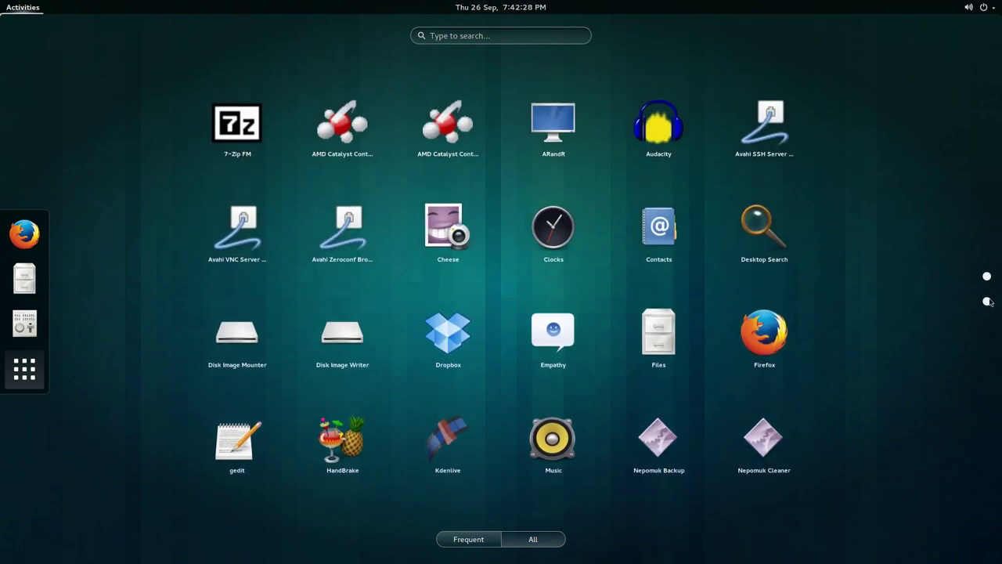
{"action": "left_click", "coordinate": [988, 301]}
Step: Launch Weather, view the forecast for Toronto, move the window, and close it
{"action": "left_click", "coordinate": [351, 343]}
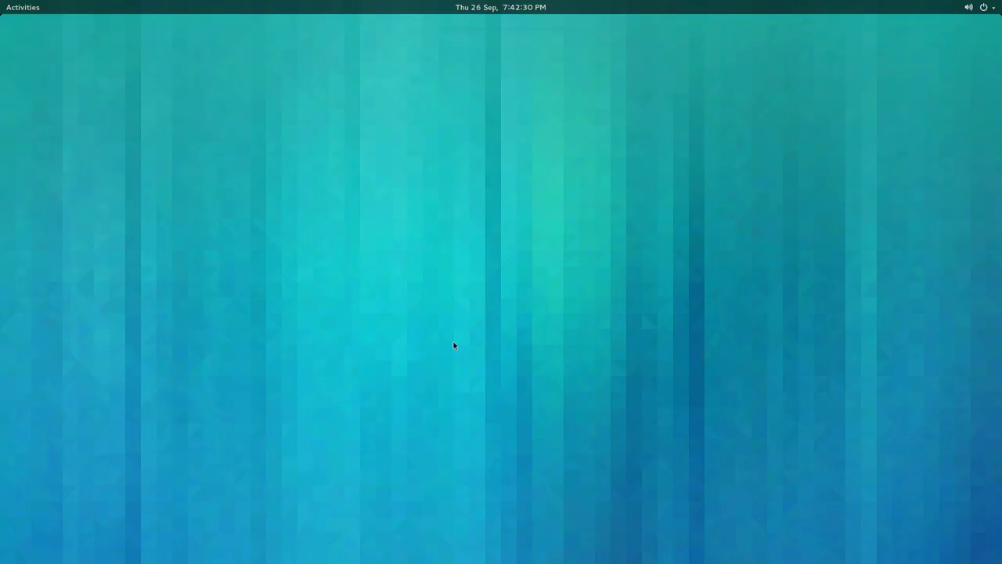
{"action": "left_click", "coordinate": [200, 159]}
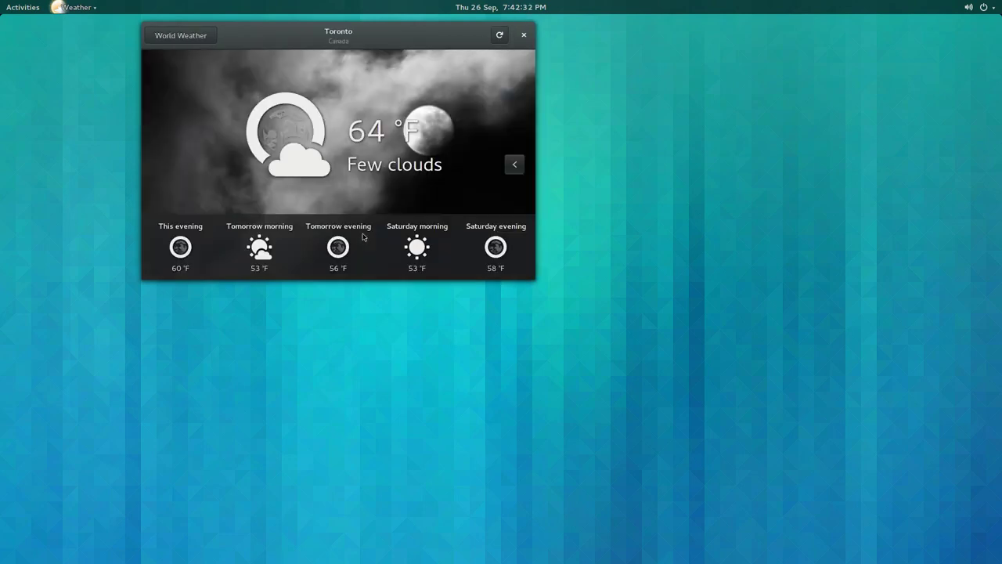
{"action": "left_click_drag", "start_coordinate": [378, 41], "coordinate": [468, 83]}
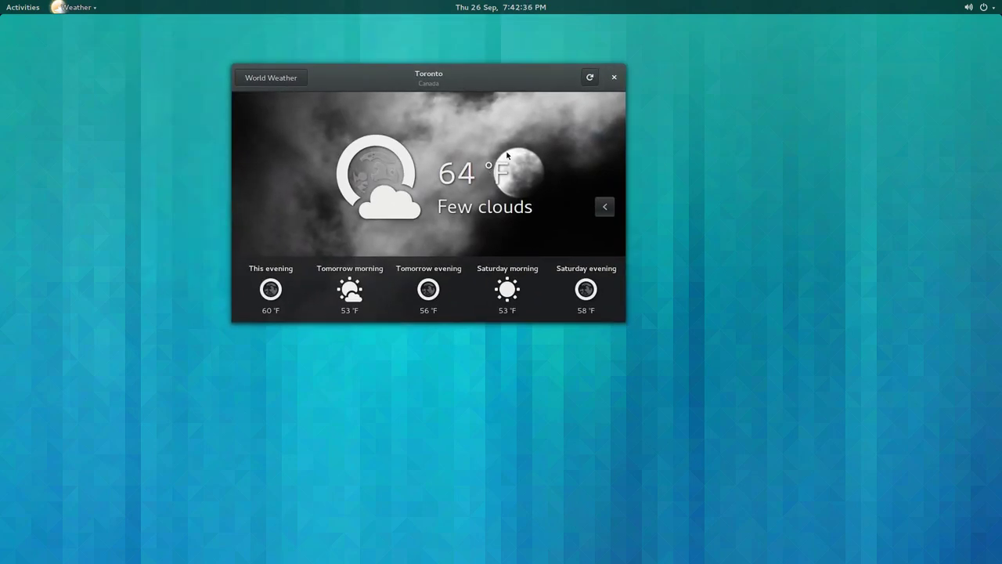
{"action": "left_click", "coordinate": [613, 77]}
Step: Open Clocks from the calendar and look through its World, Alarm and Stopwatch views
{"action": "left_click", "coordinate": [501, 7]}
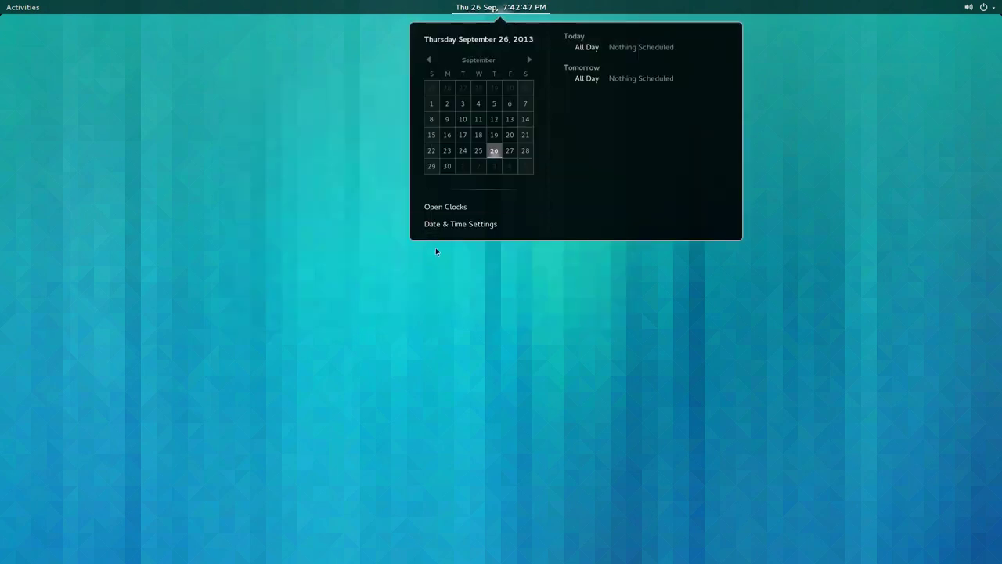
{"action": "left_click", "coordinate": [450, 206]}
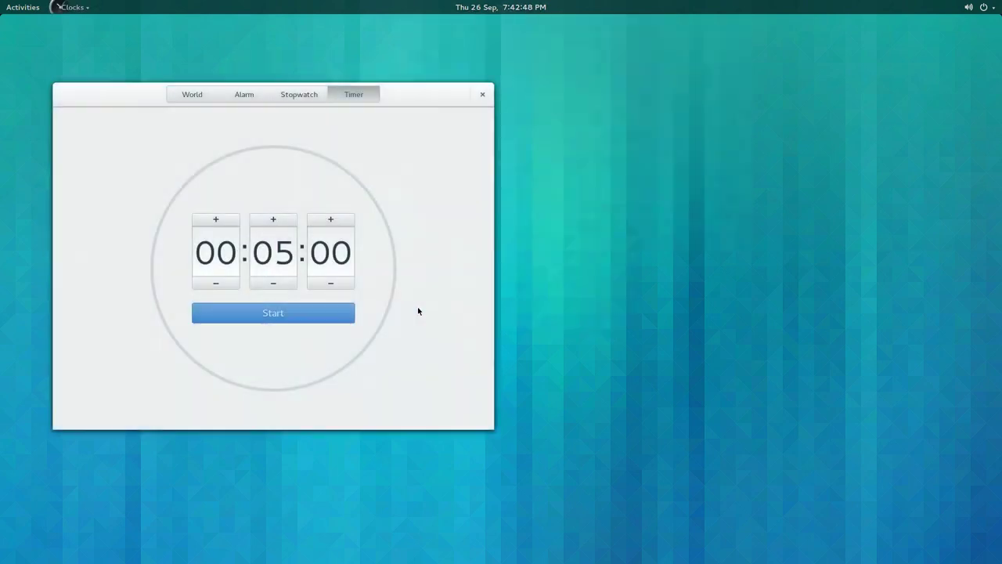
{"action": "left_click", "coordinate": [195, 94]}
{"action": "left_click", "coordinate": [244, 94]}
{"action": "left_click", "coordinate": [299, 96]}
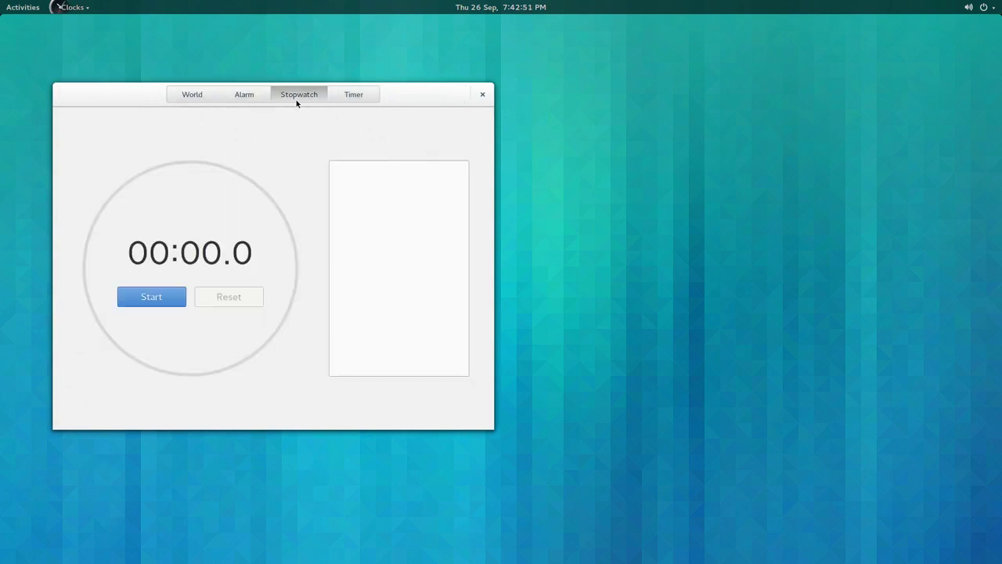
Step: Start, stop and reset the stopwatch, and start the five-minute timer
{"action": "left_click", "coordinate": [149, 297]}
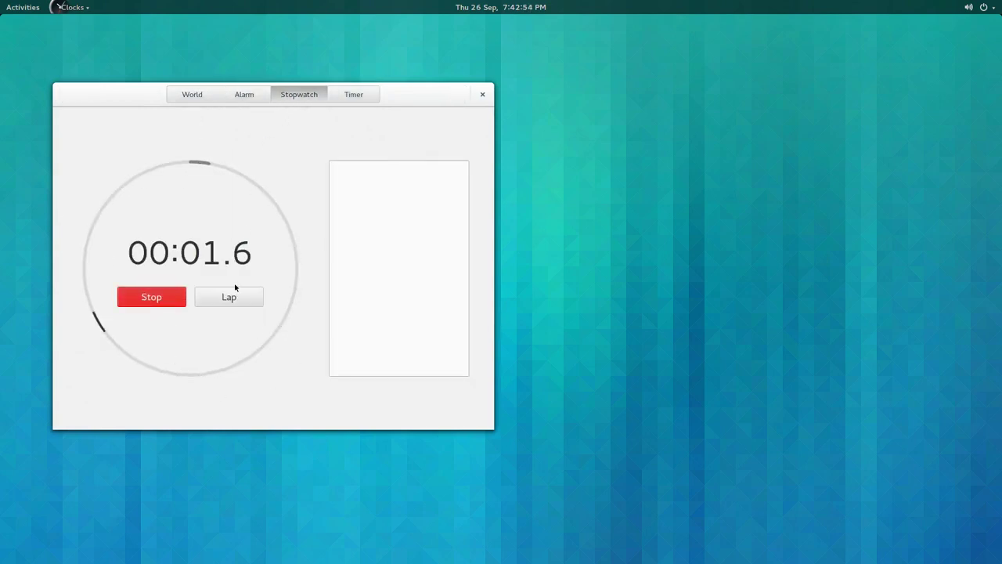
{"action": "left_click", "coordinate": [149, 299]}
{"action": "left_click", "coordinate": [232, 296]}
{"action": "left_click", "coordinate": [365, 97]}
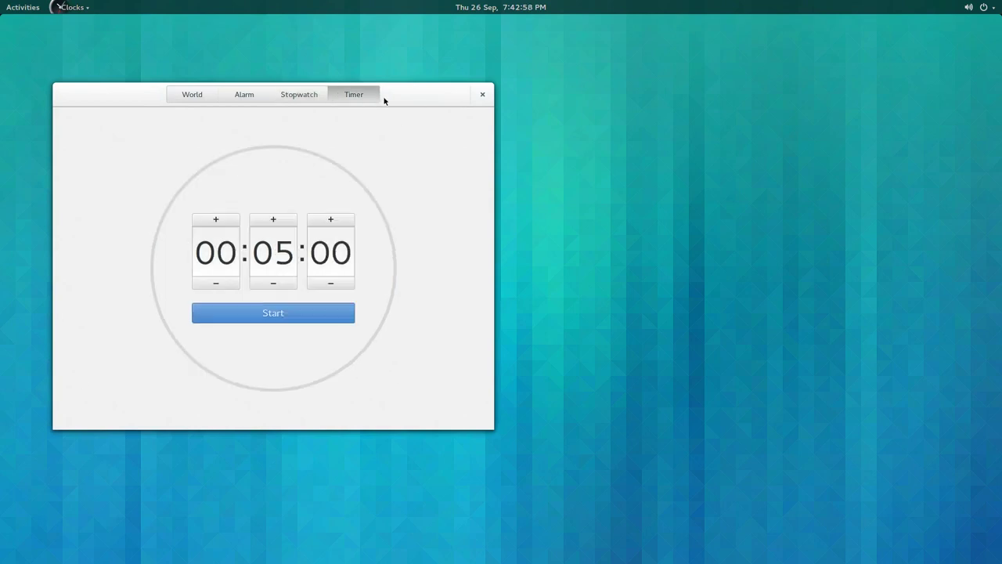
{"action": "left_click", "coordinate": [289, 318]}
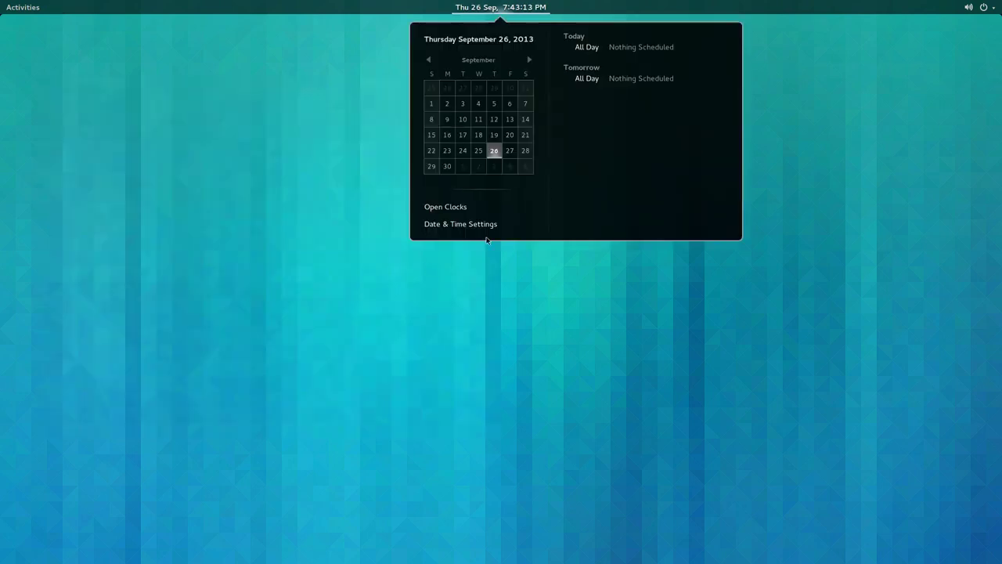
Step: Open Date & Time settings from the calendar, move the window, and toggle Automatic Date & Time
{"action": "left_click", "coordinate": [479, 229]}
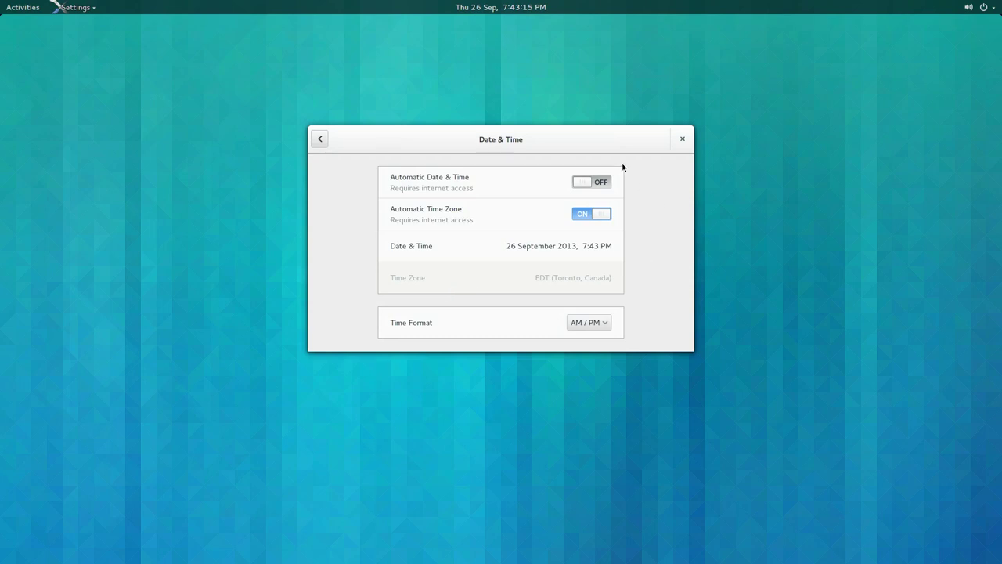
{"action": "left_click_drag", "start_coordinate": [587, 139], "coordinate": [461, 93]}
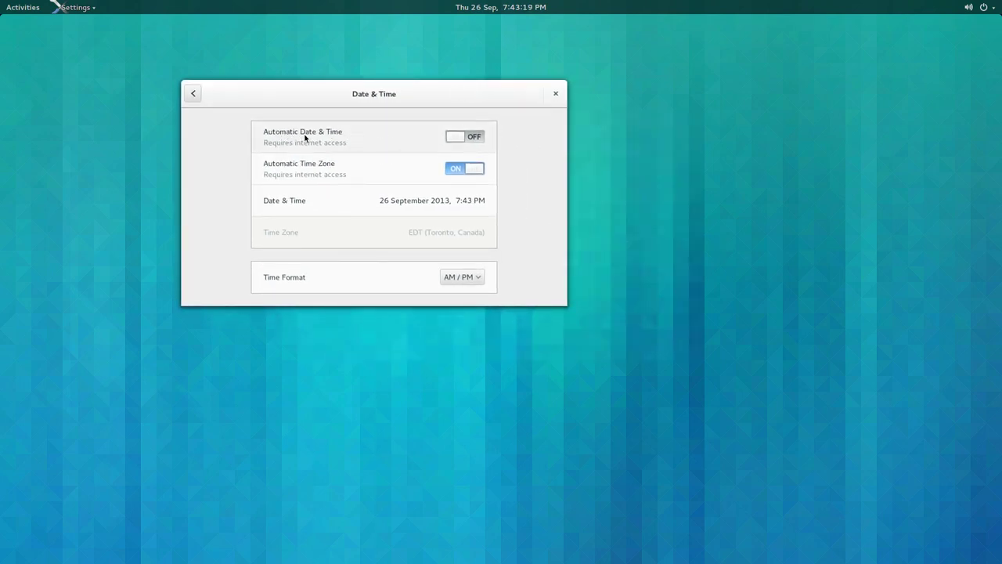
{"action": "left_click", "coordinate": [475, 138]}
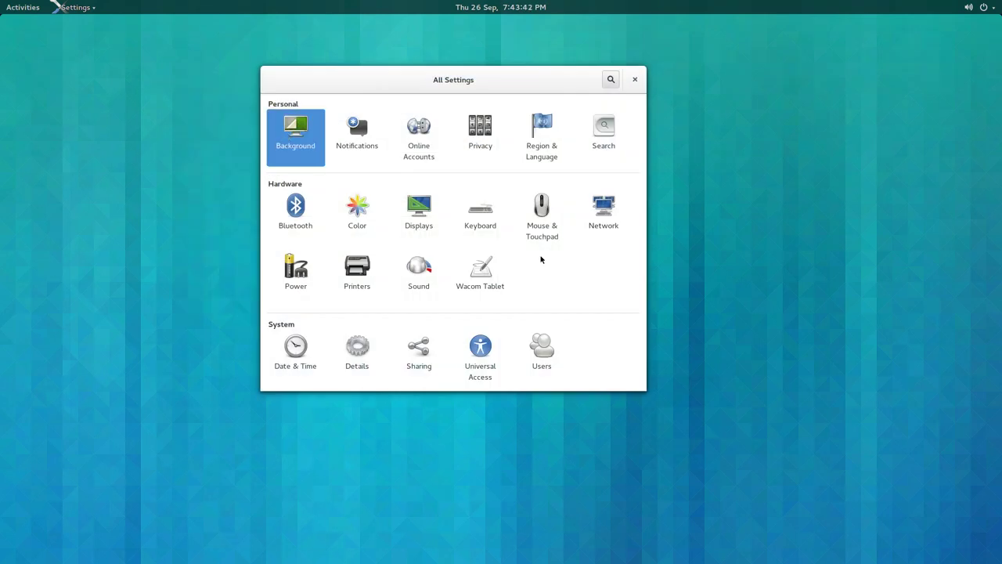
Step: Open the Background settings, view the available desktop wallpapers, and cancel the selection
{"action": "key", "text": "Return"}
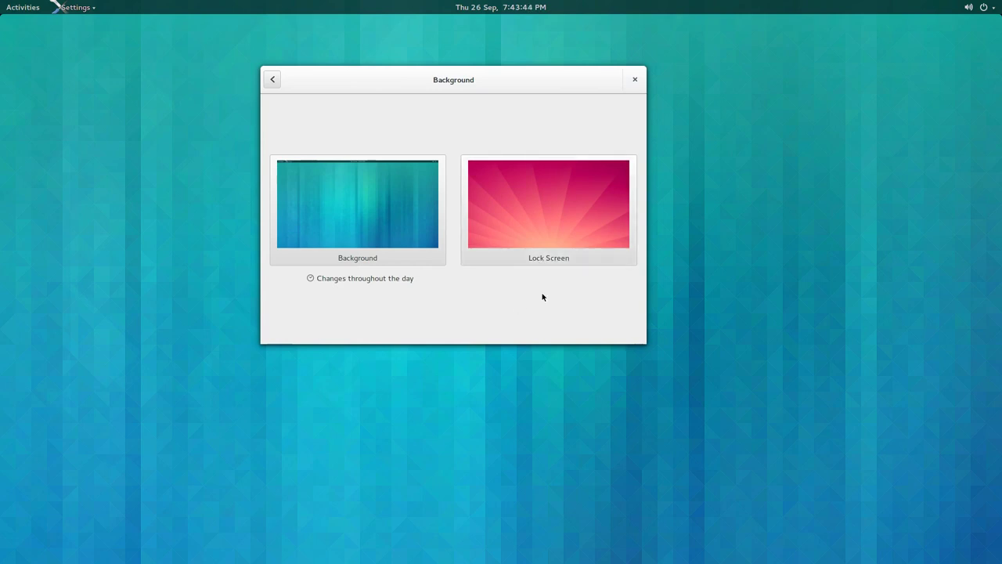
{"action": "left_click", "coordinate": [360, 215]}
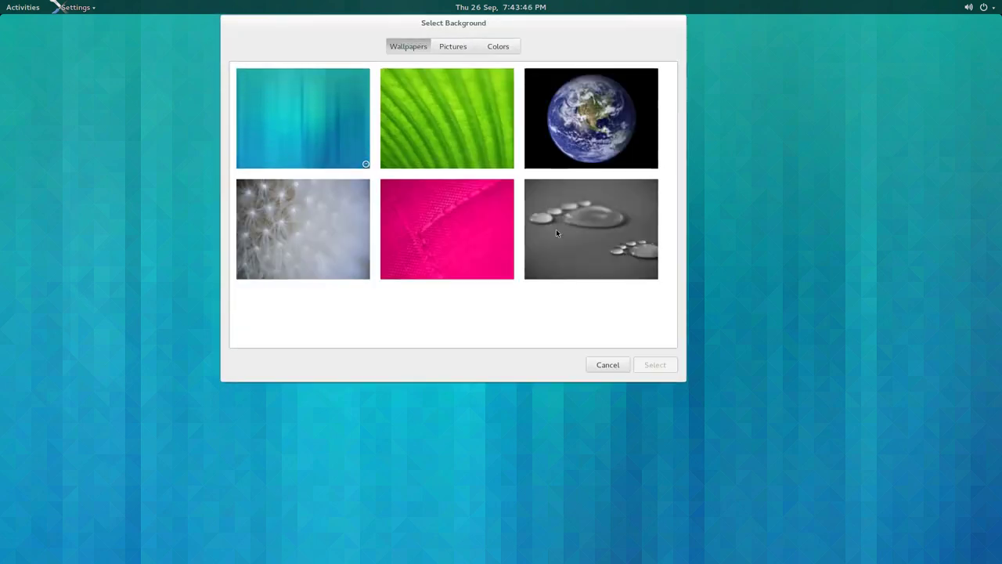
{"action": "left_click", "coordinate": [615, 369]}
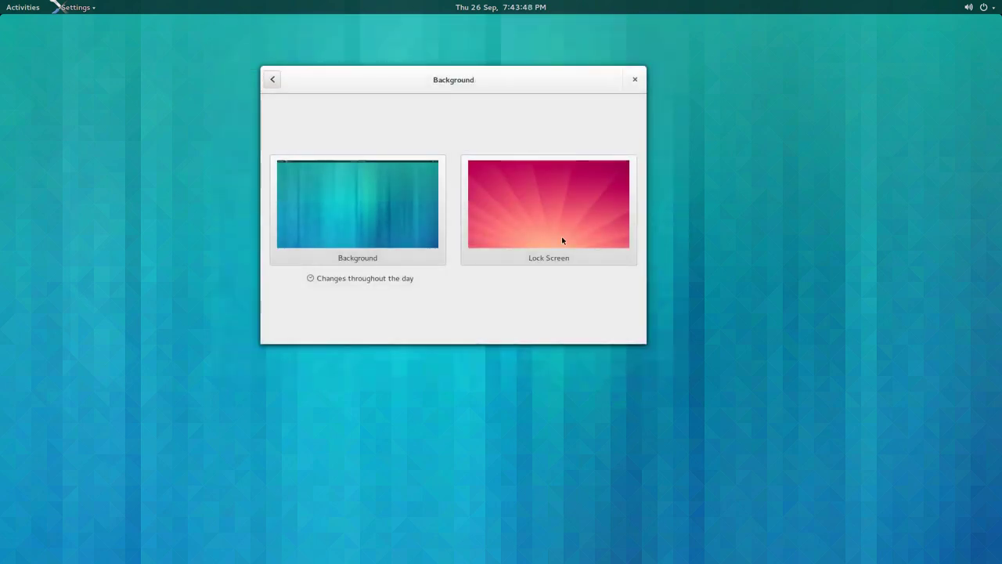
Step: Open the Lock Screen image chooser and browse its available pictures
{"action": "left_click", "coordinate": [561, 236]}
{"action": "key", "text": "Escape"}
{"action": "left_click", "coordinate": [555, 220]}
{"action": "scroll", "coordinate": [470, 281], "scroll_direction": "down", "scroll_amount": 5}
{"action": "scroll", "coordinate": [470, 280], "scroll_direction": "up", "scroll_amount": 1}
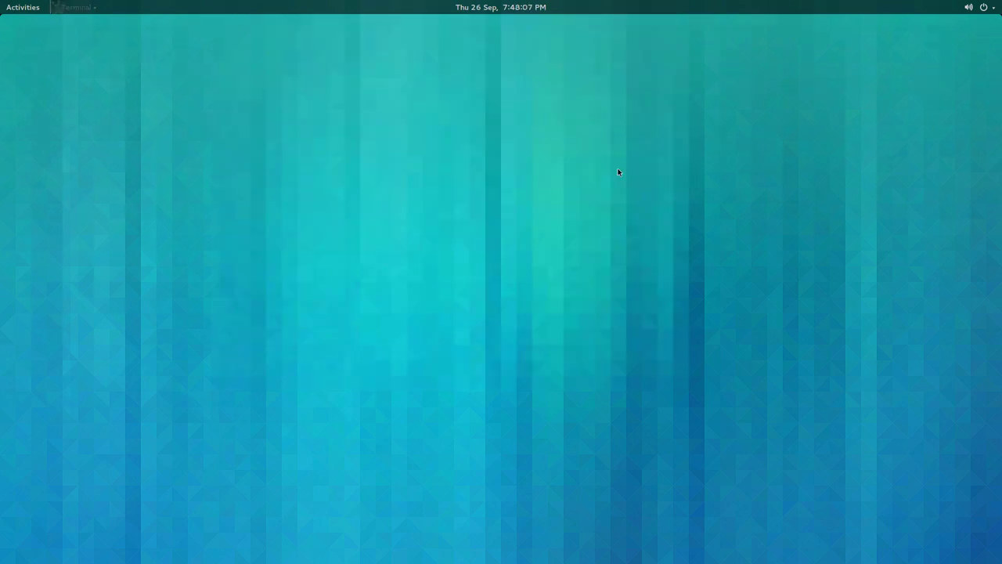